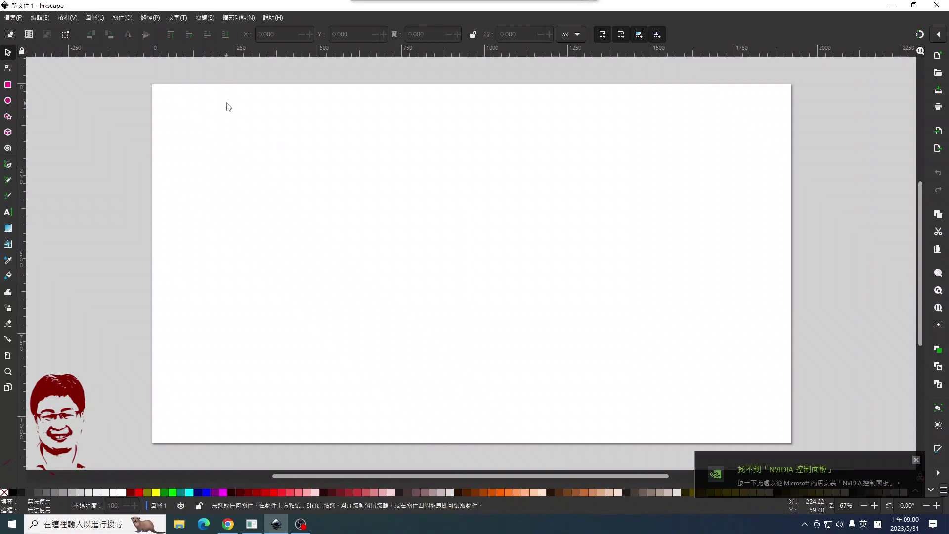
- Browse the Filters menu without applying a filter, then open the Path Effects panel
click(206, 18)
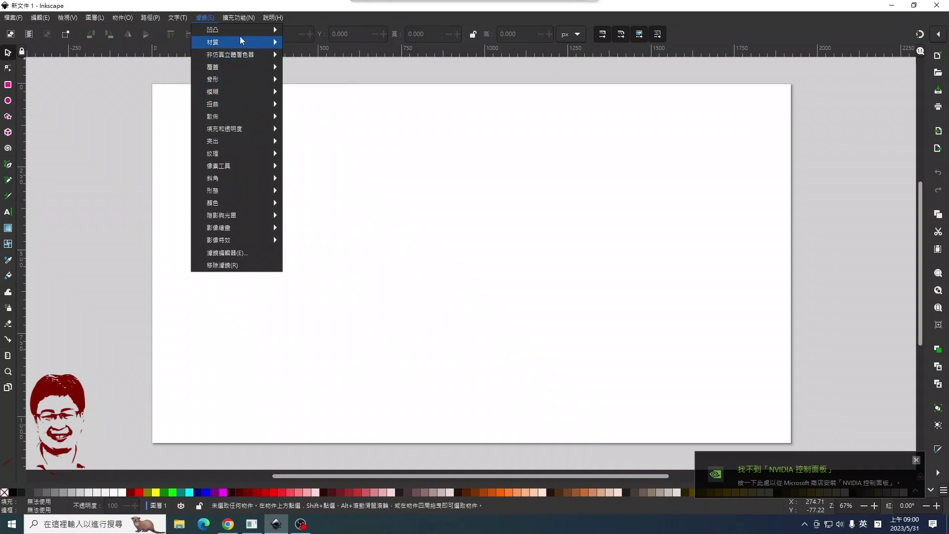
click(336, 147)
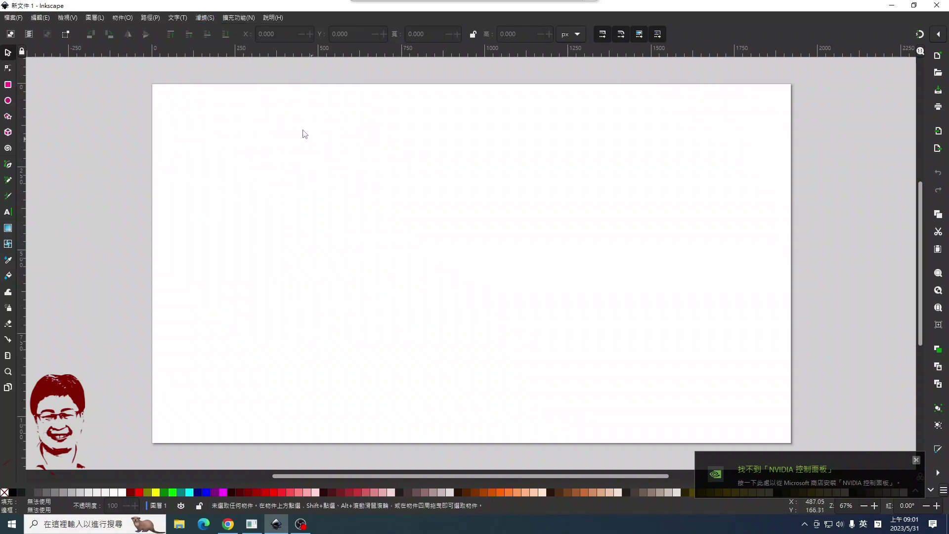
click(201, 19)
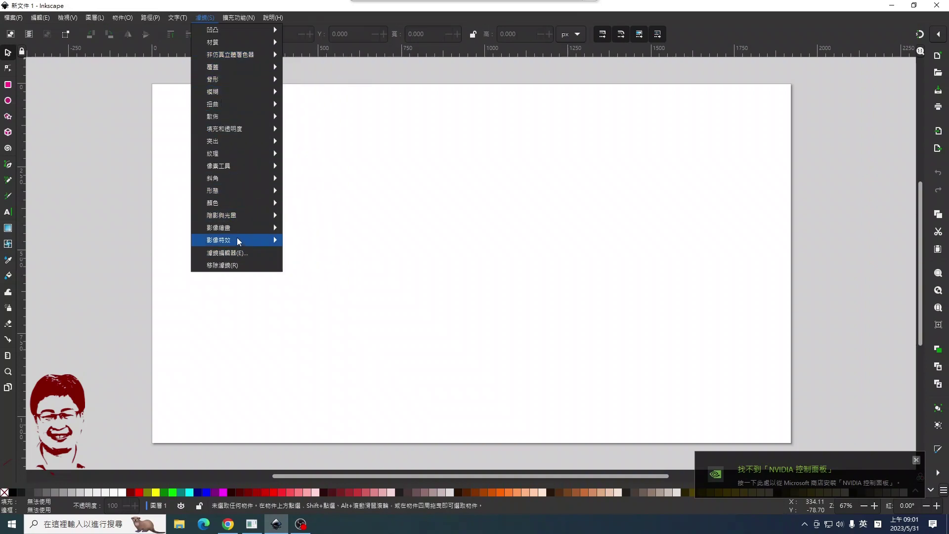
mouse_move(234, 154)
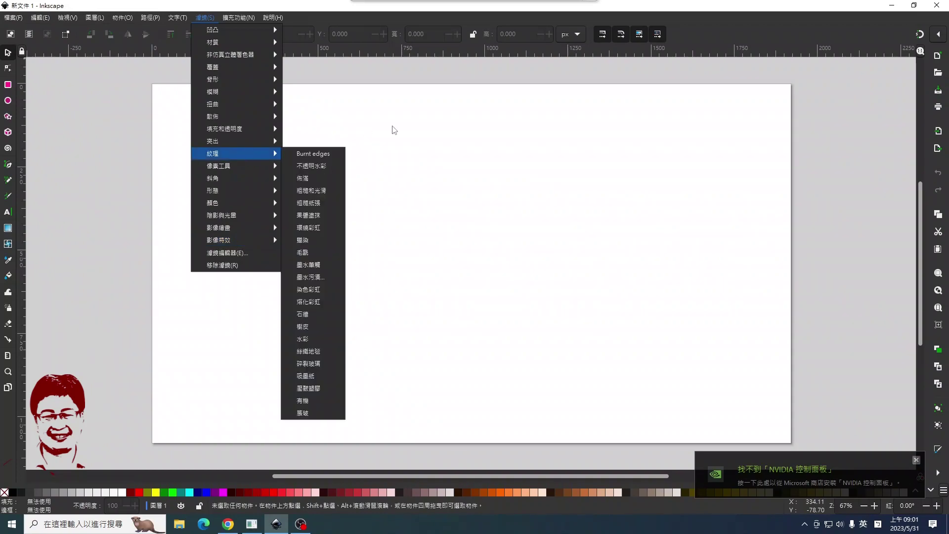
click(413, 127)
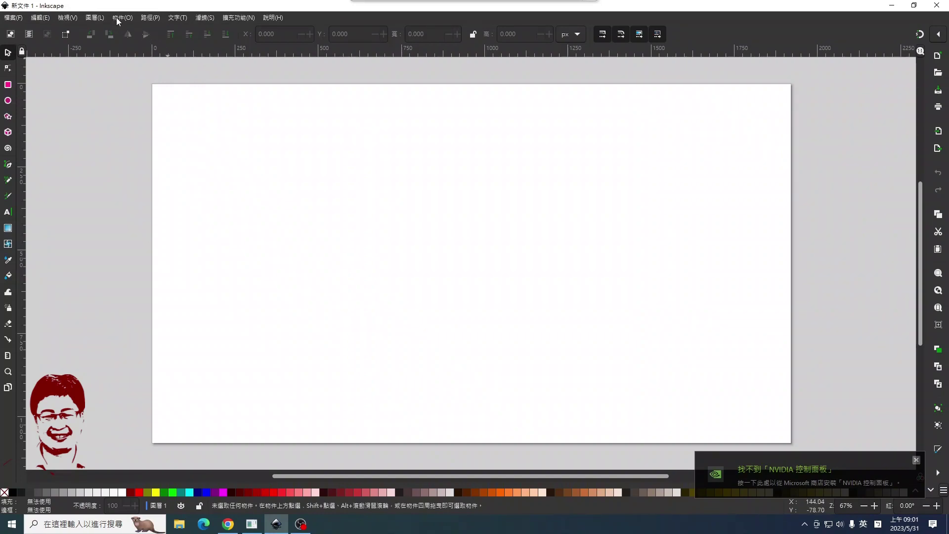
click(150, 18)
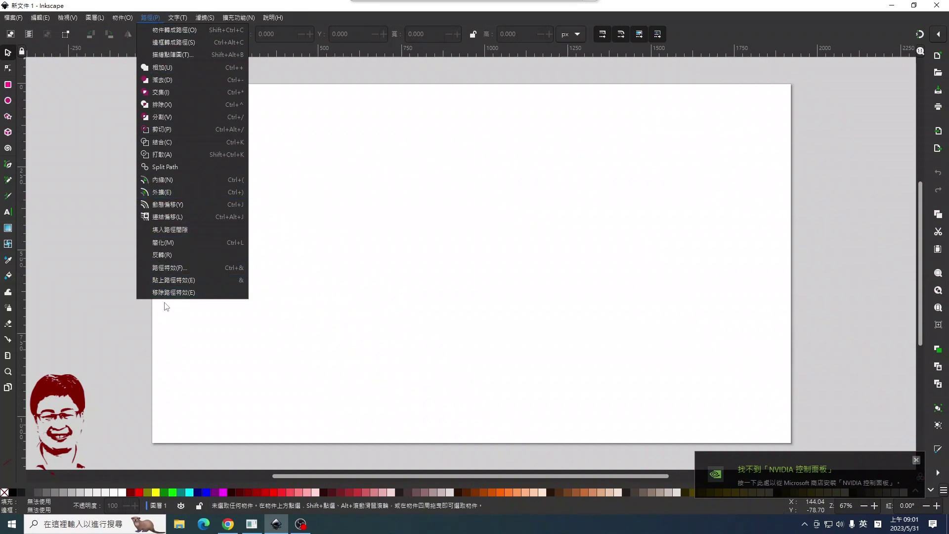
click(177, 268)
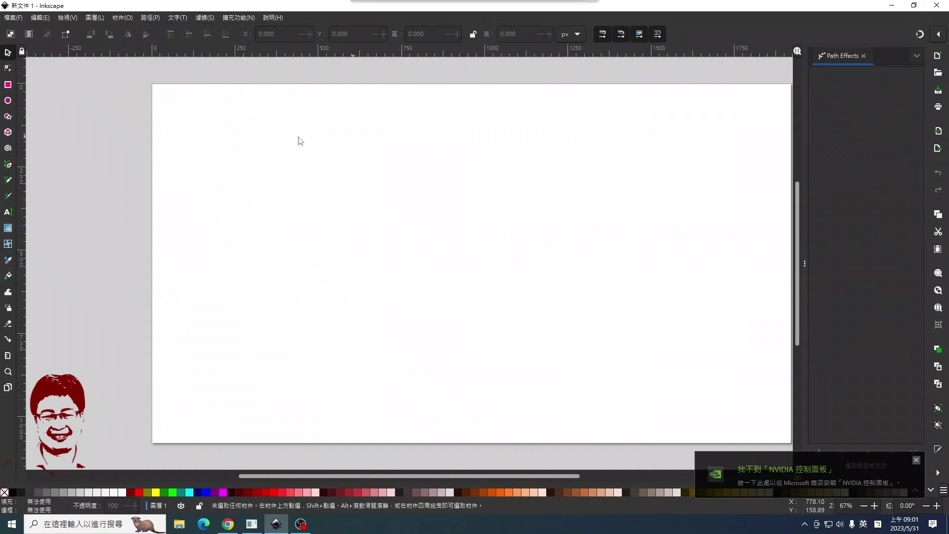
- Draw a long black rectangle across the middle of the page and deselect it
click(8, 84)
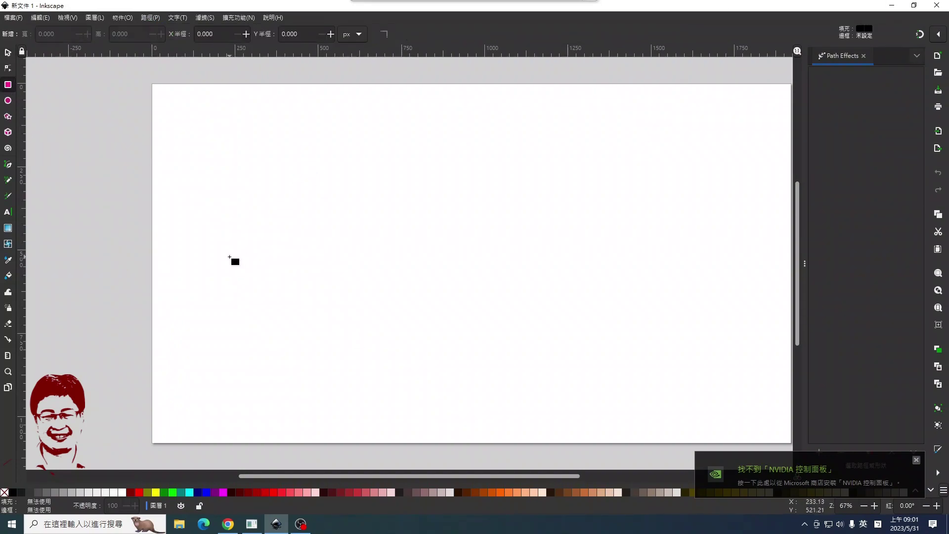
mouse_move(229, 257)
mouse_down()
mouse_move(548, 307)
mouse_move(615, 295)
mouse_up()
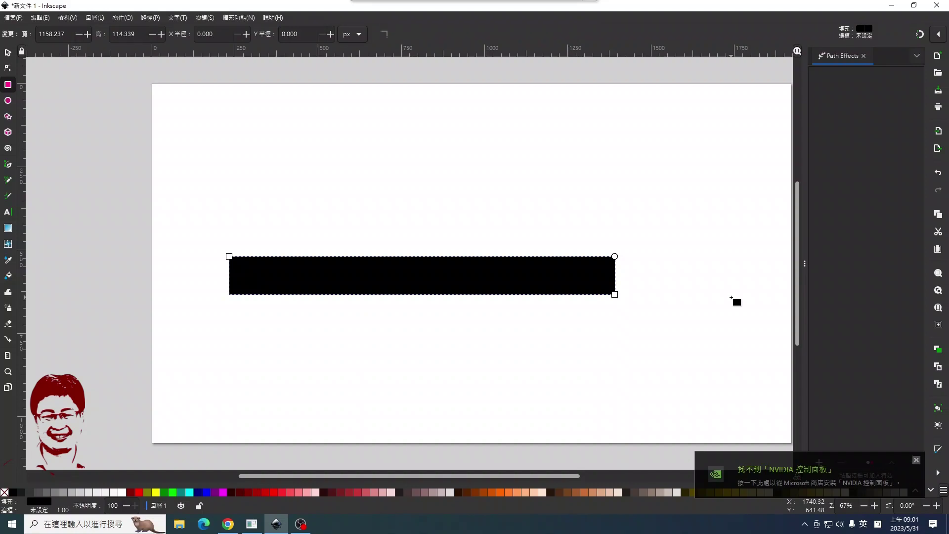
click(8, 55)
click(345, 140)
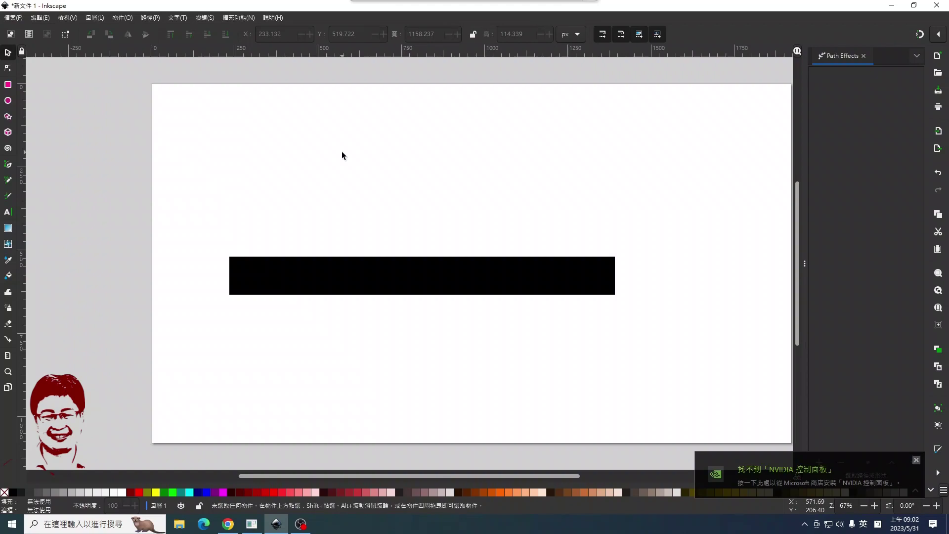
- Convert the black rectangle into a path with Object to Path, exposing its corner nodes
click(11, 70)
click(298, 285)
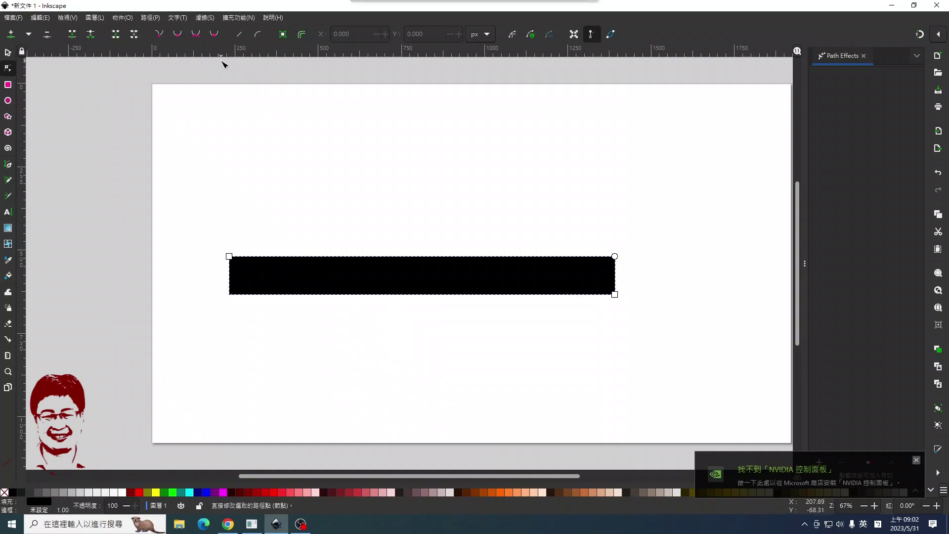
click(147, 19)
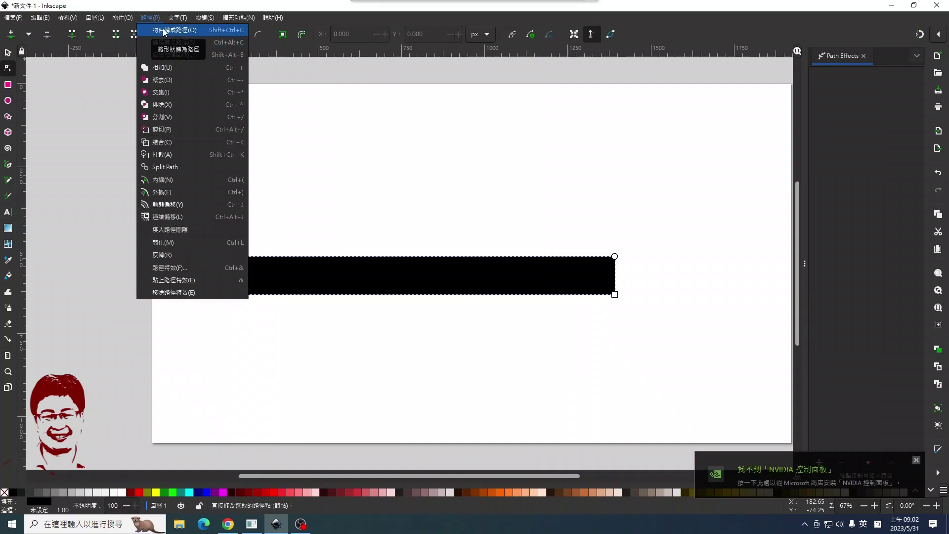
click(164, 30)
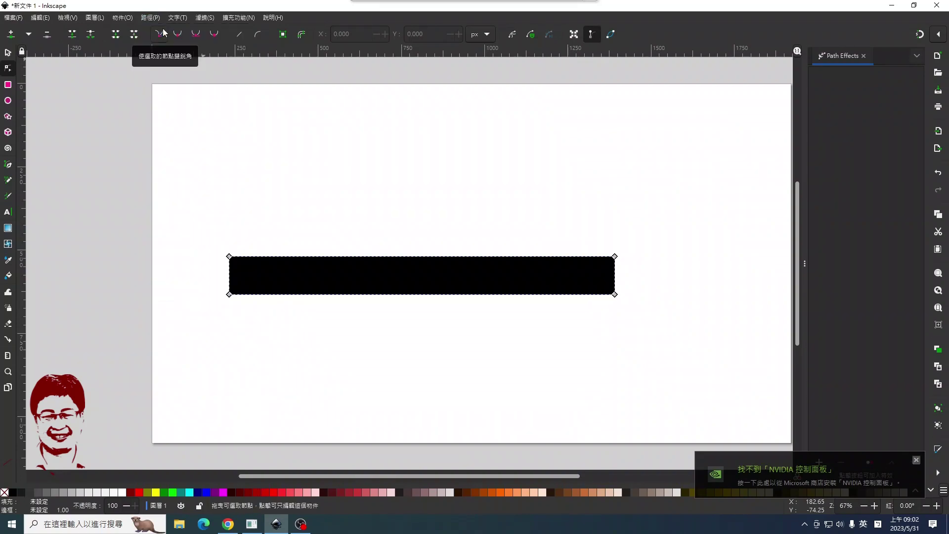
key(shift+ctrl+c)
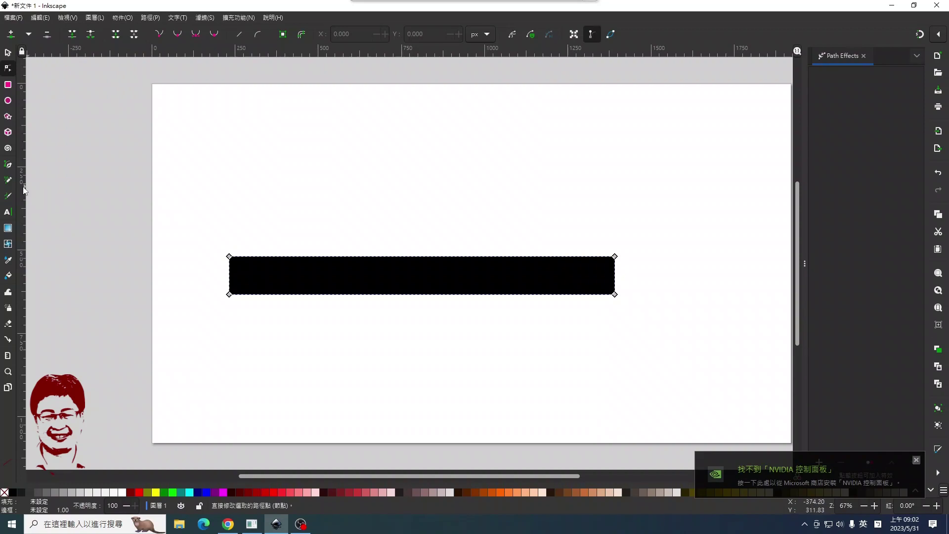
- Draw a trial freehand wavy line above the rectangle and give it a yellow stroke
click(8, 180)
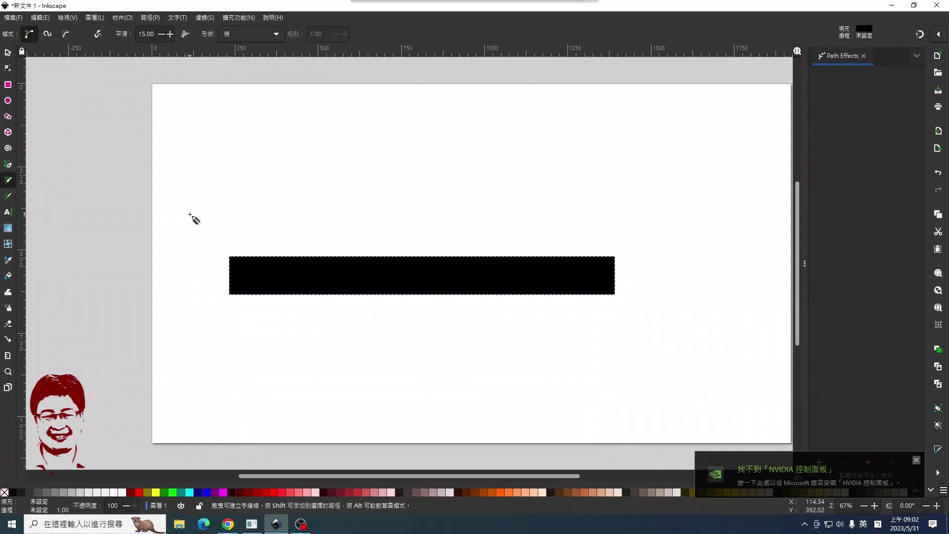
drag(190, 224, 693, 150)
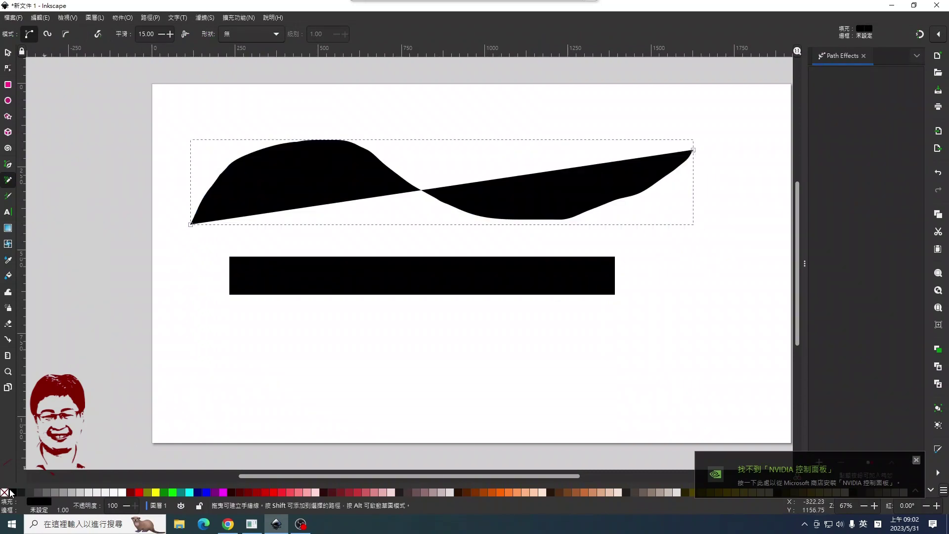
right_click(40, 511)
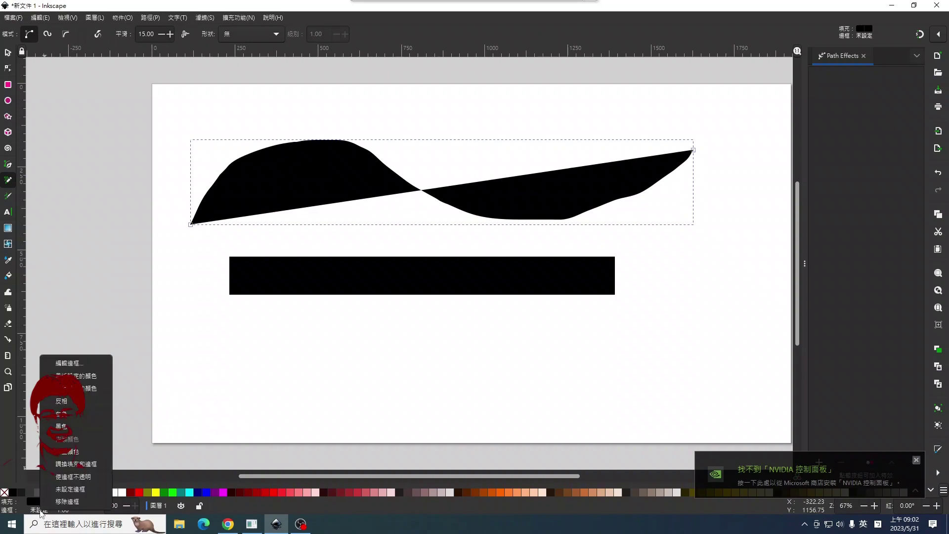
click(85, 428)
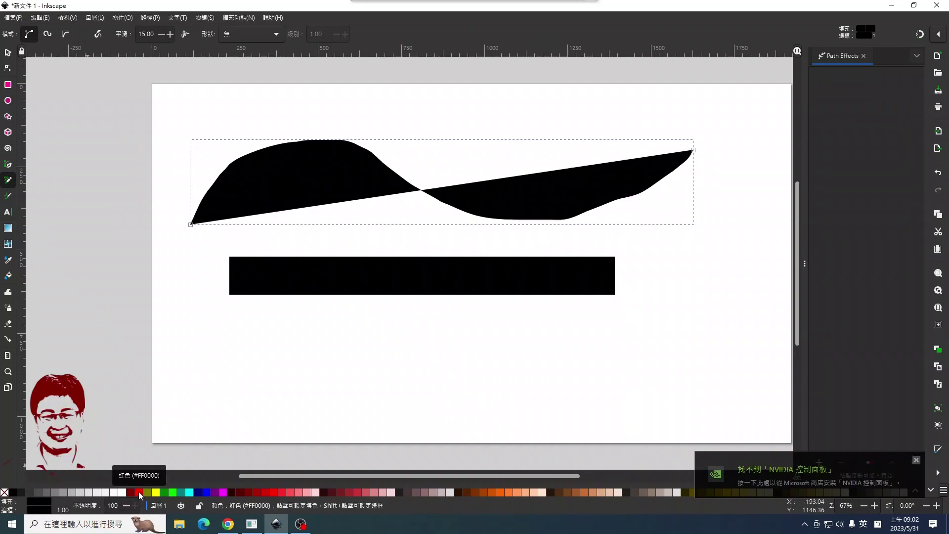
shift+click(155, 493)
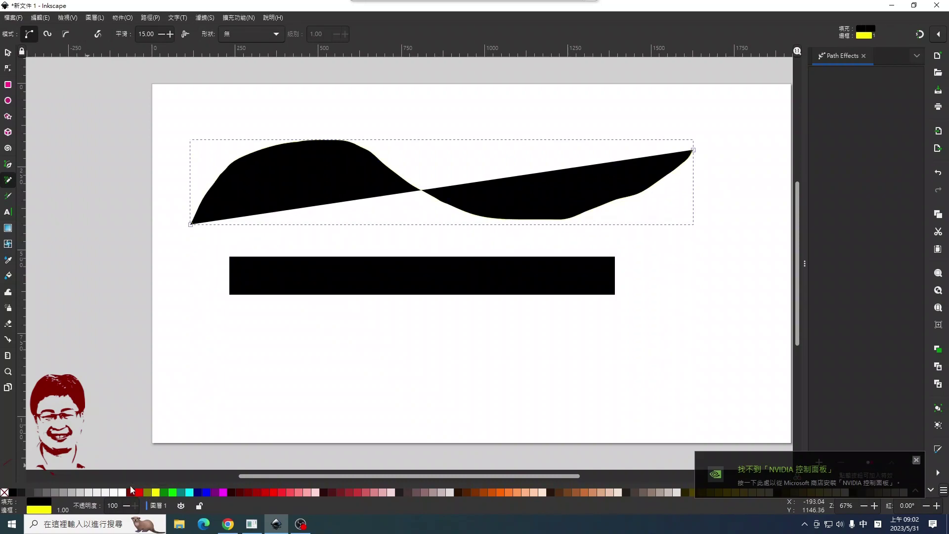
- Set the line's stroke width to 10, remove its fill, then delete it
right_click(57, 511)
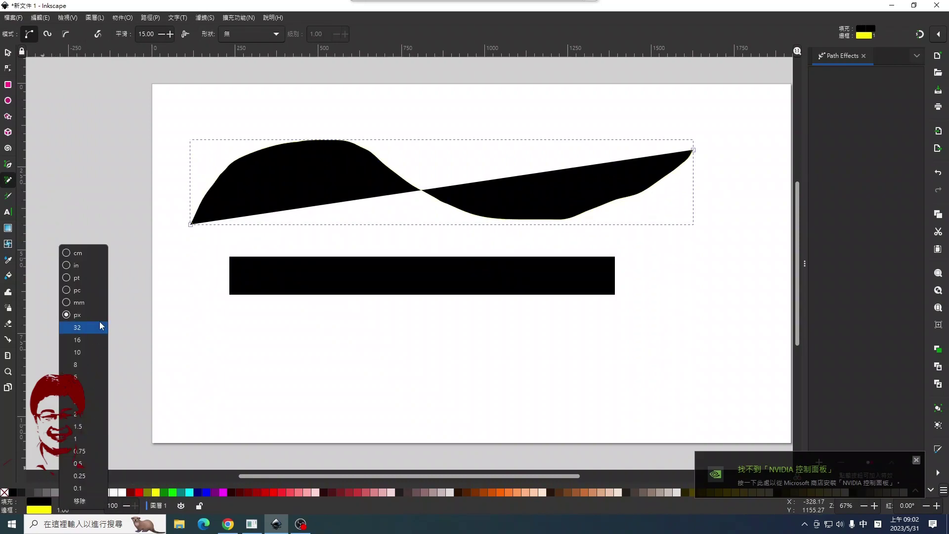
click(77, 352)
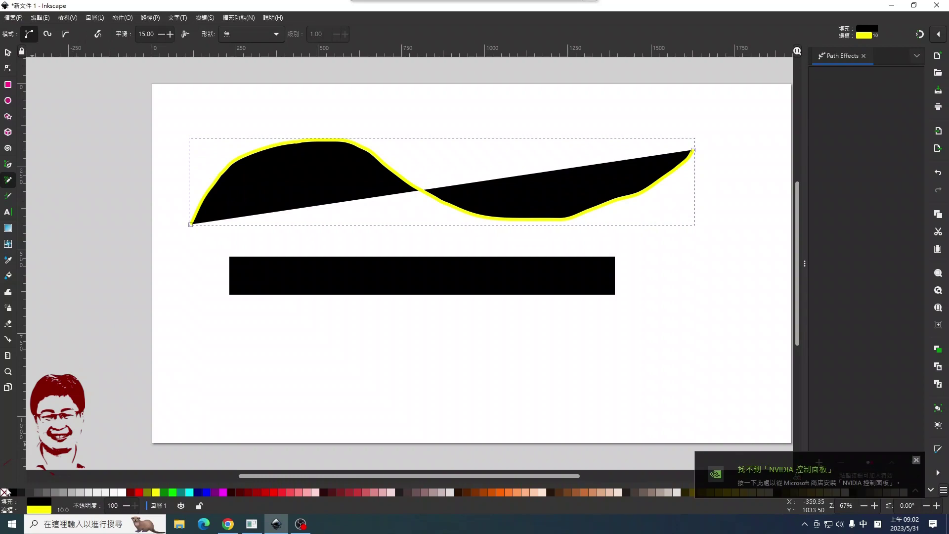
click(4, 492)
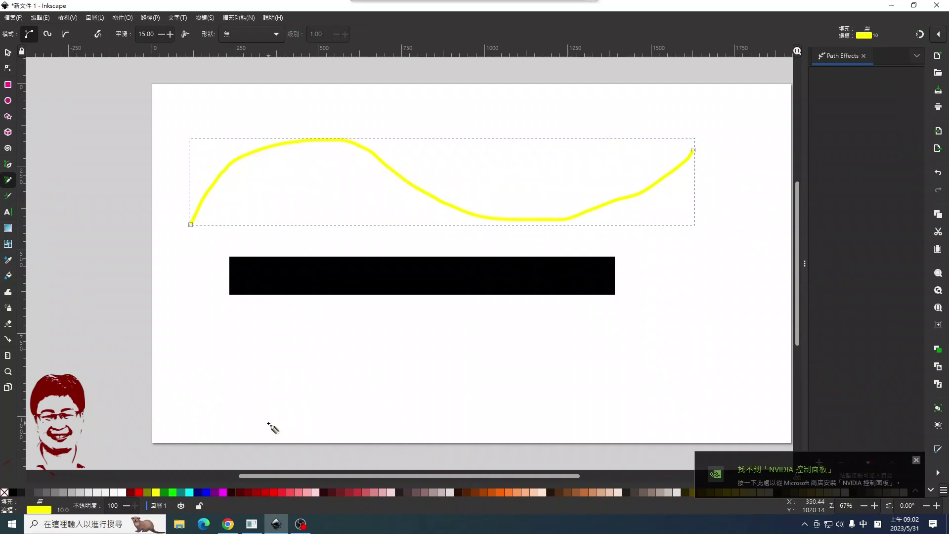
key(Delete)
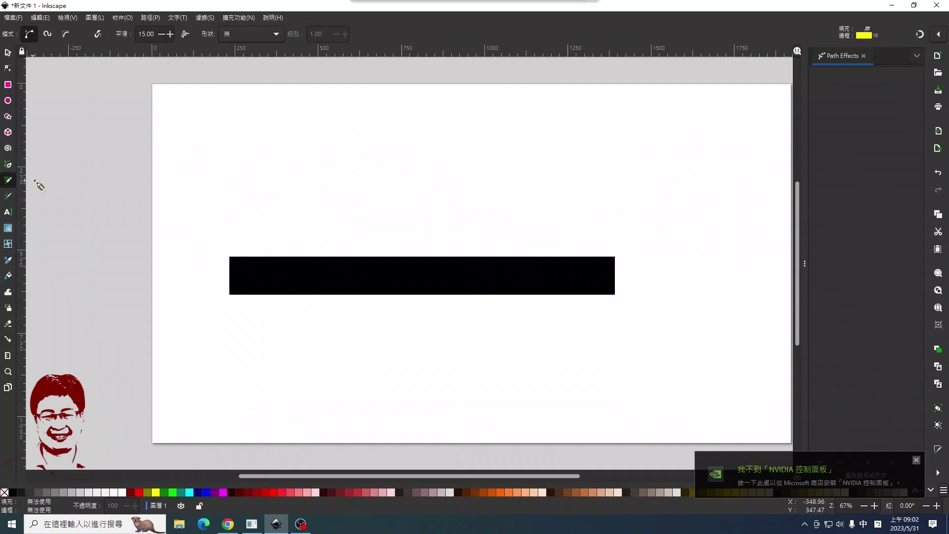
- Raise Pencil smoothing to 35 and draw a smooth yellow wavy line above the rectangle
click(9, 181)
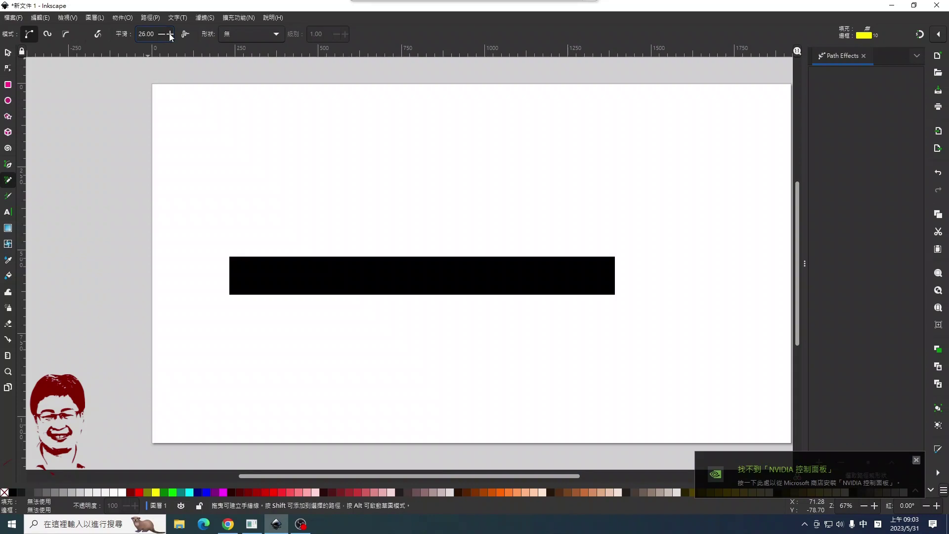
click(171, 34)
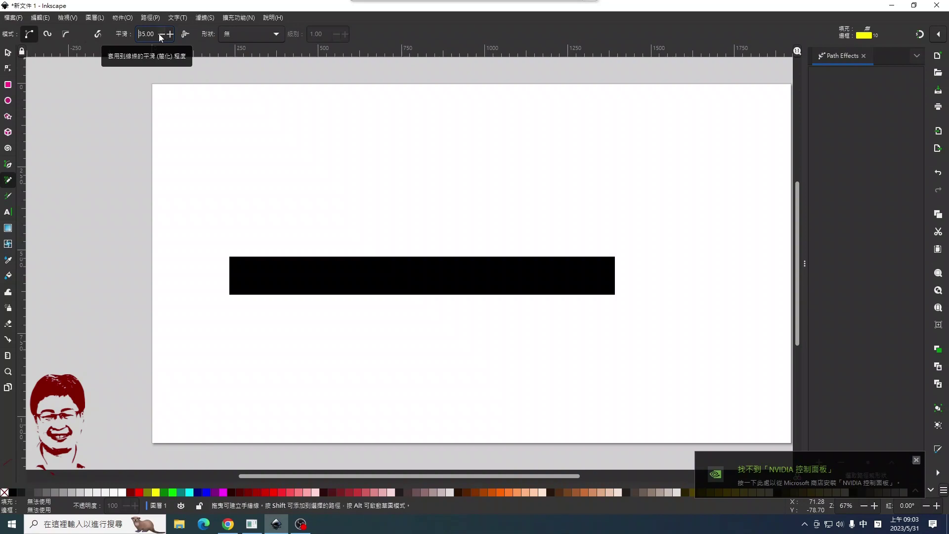
mouse_move(191, 209)
mouse_down()
mouse_move(264, 164)
mouse_move(583, 143)
mouse_up()
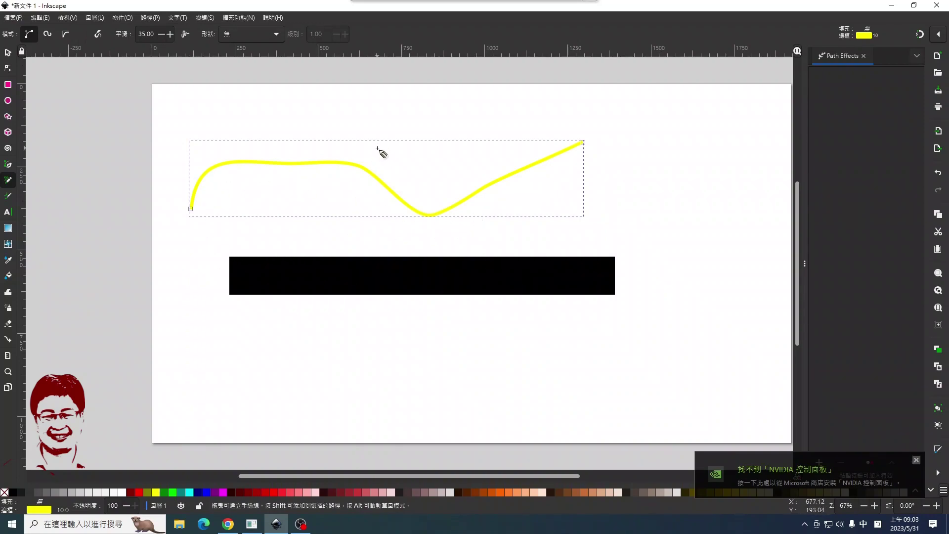
click(8, 53)
- Copy the yellow wavy line, then select the black rectangle and dismiss the covering notification
click(240, 164)
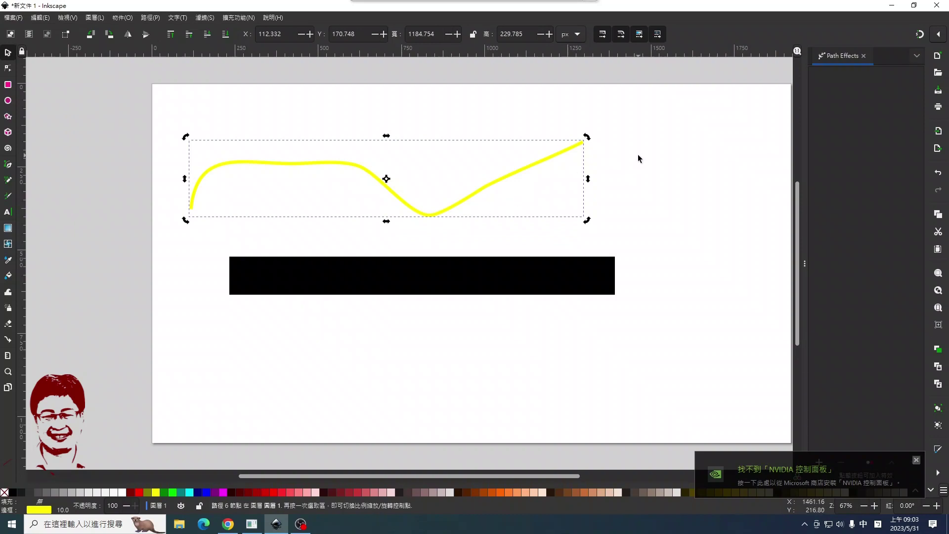
click(43, 18)
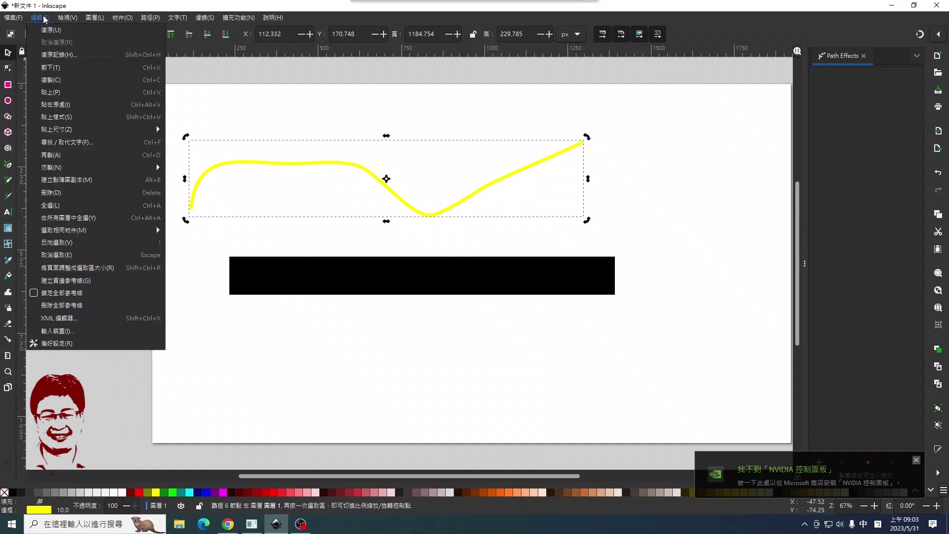
click(57, 80)
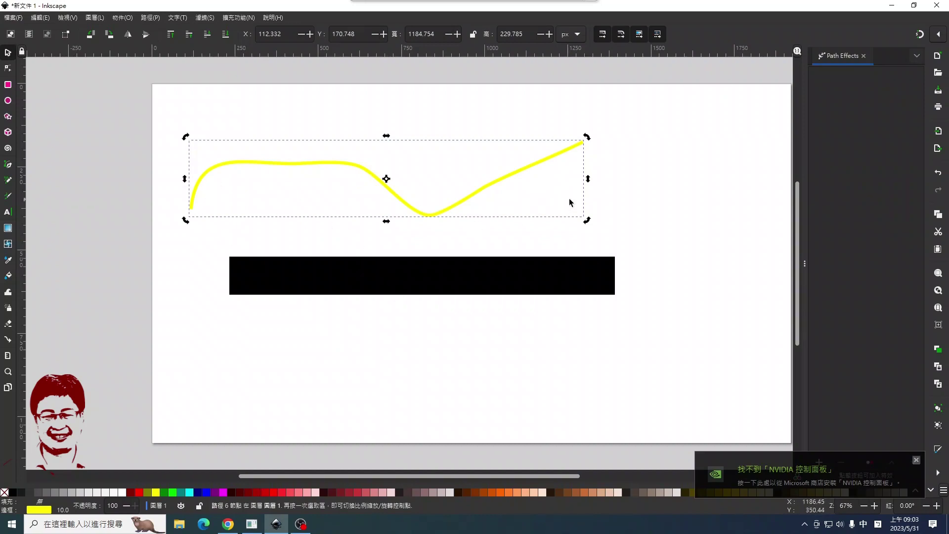
click(504, 282)
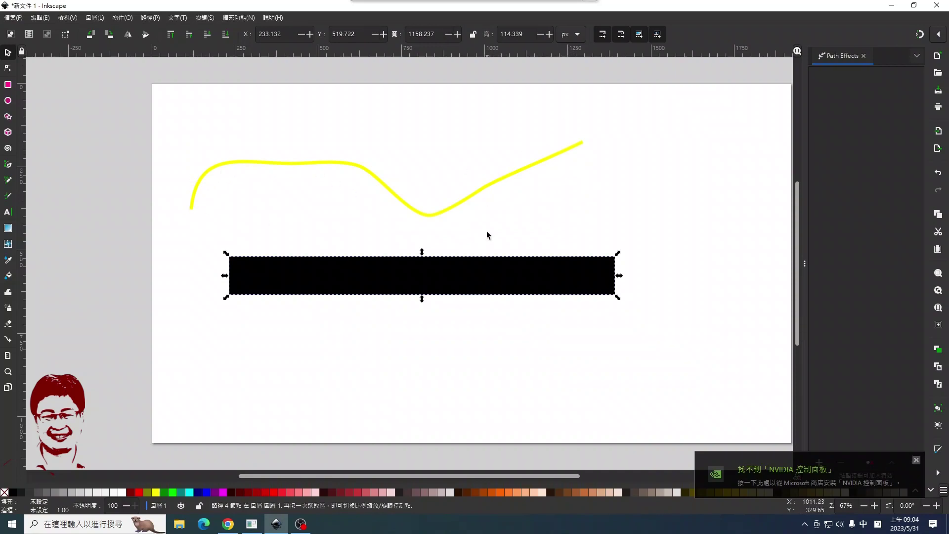
click(490, 275)
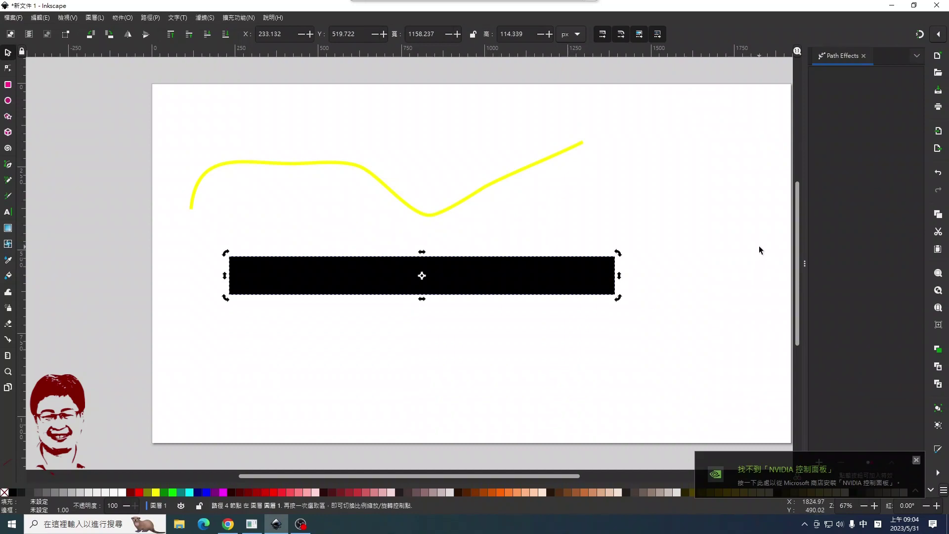
click(916, 460)
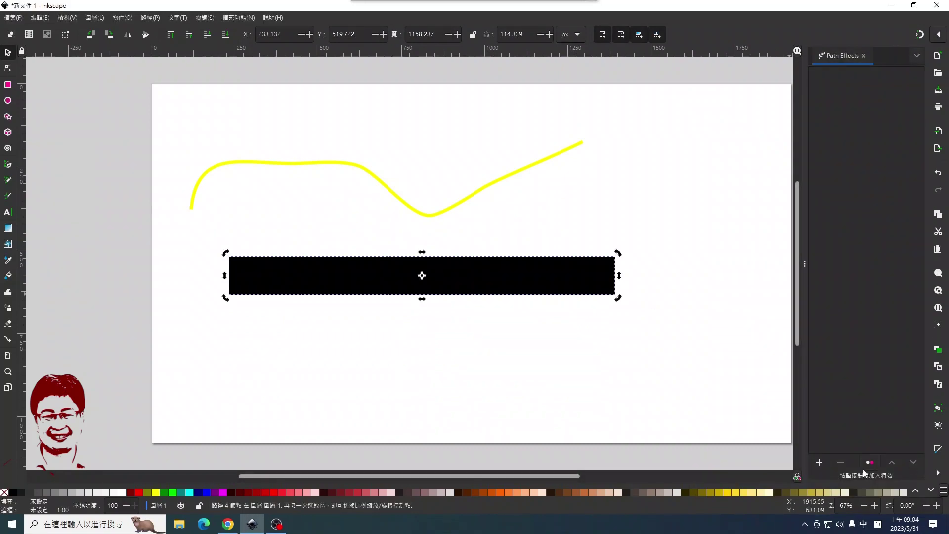
- Add the Bend path effect to the rectangle, pasting the copied yellow curve as bend path
click(818, 463)
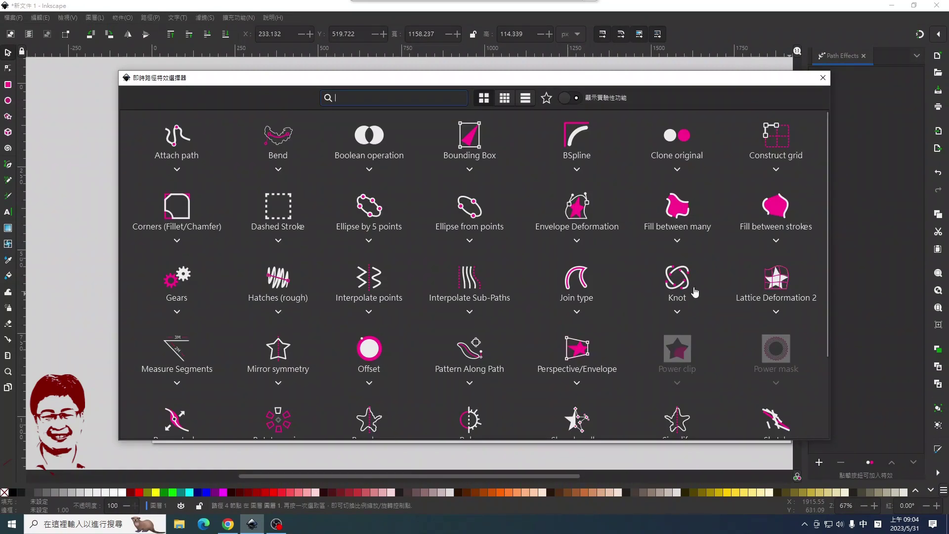
click(280, 140)
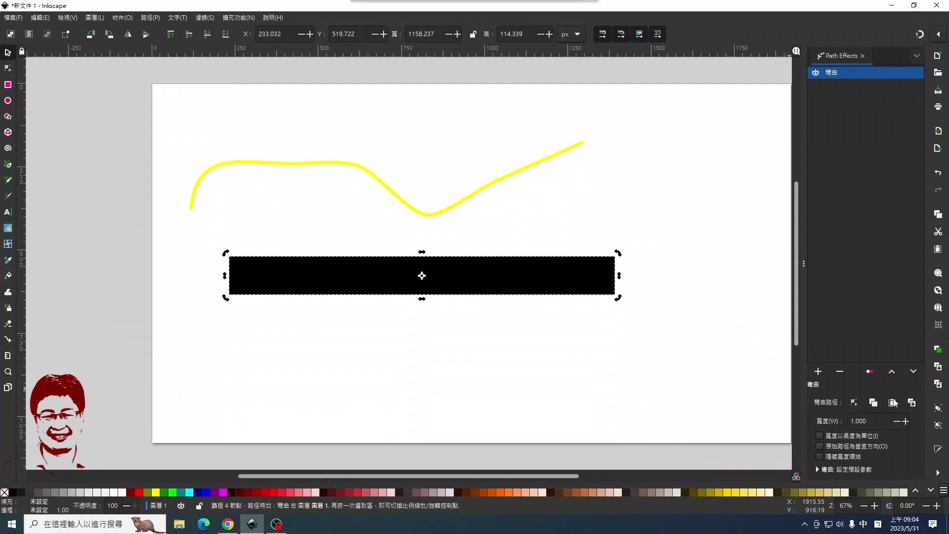
click(913, 404)
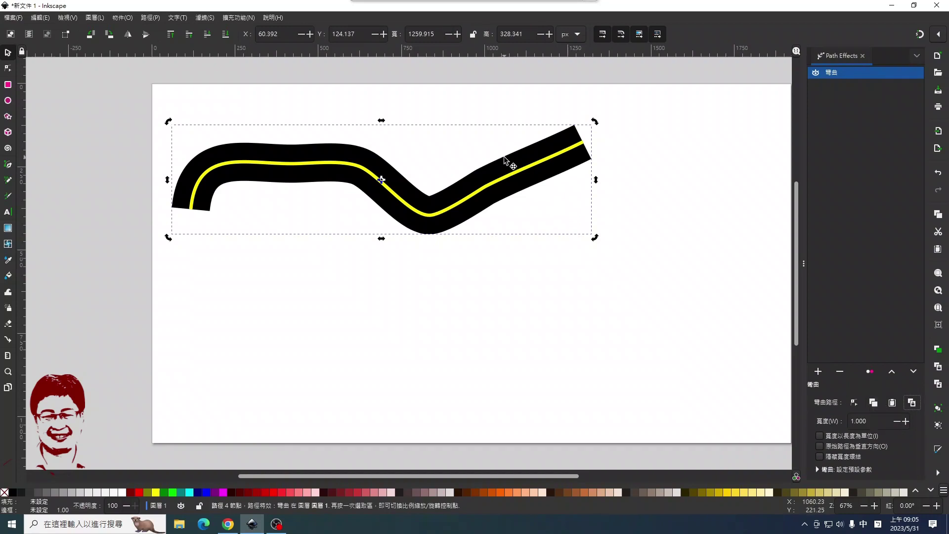
- Convert the bent black band to a plain path and move it down-right off the curve
click(8, 52)
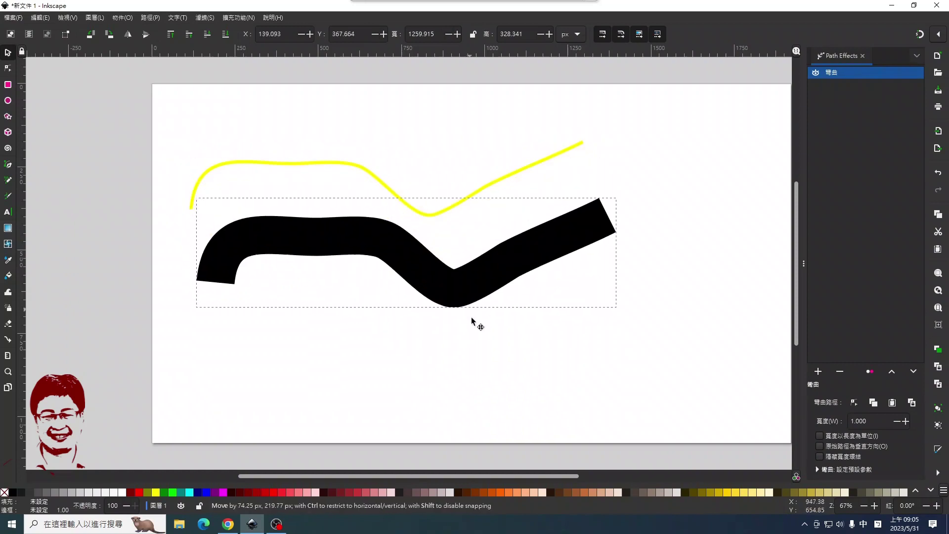
drag(440, 228, 519, 346)
key(ctrl+z)
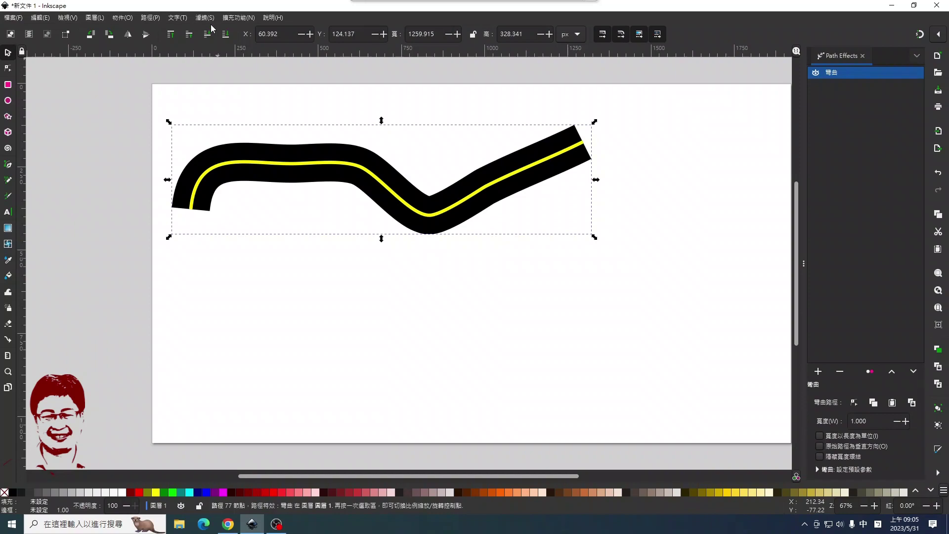
click(151, 18)
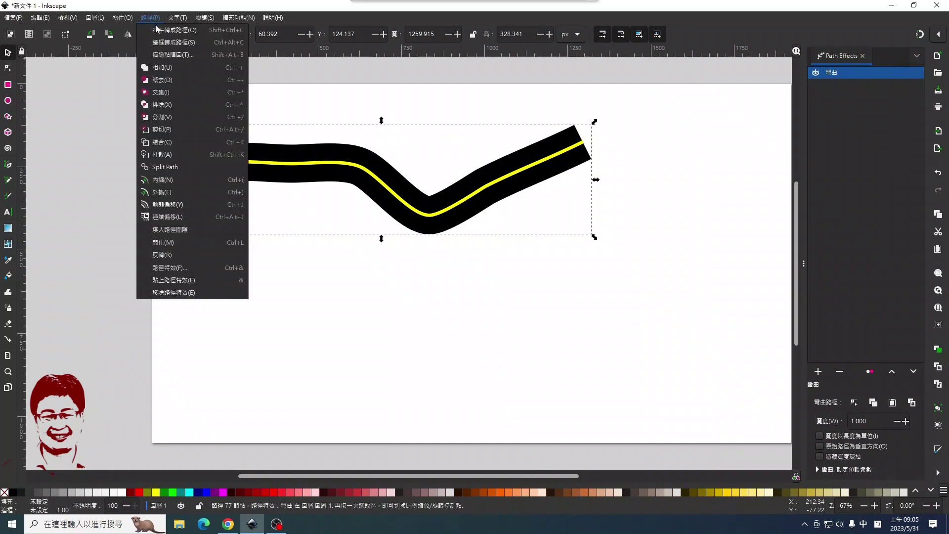
click(173, 30)
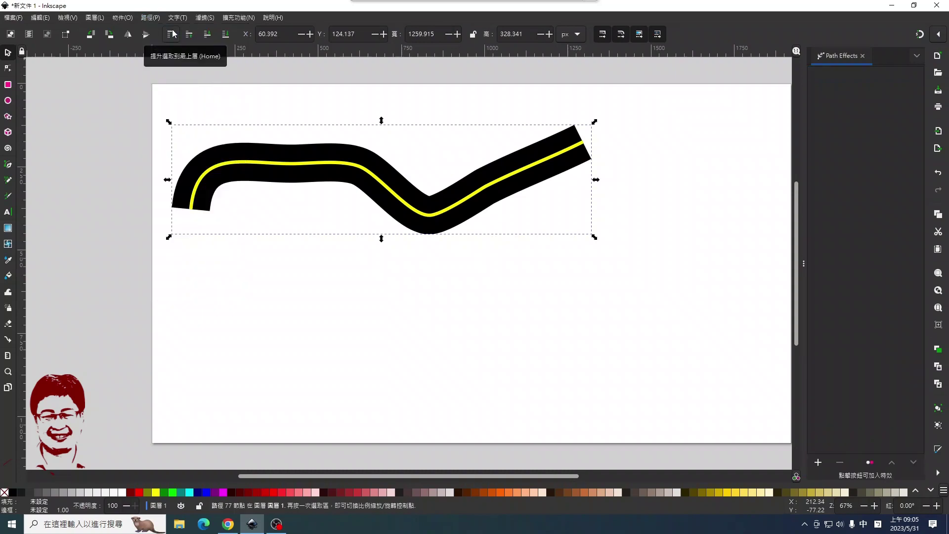
drag(433, 226, 505, 372)
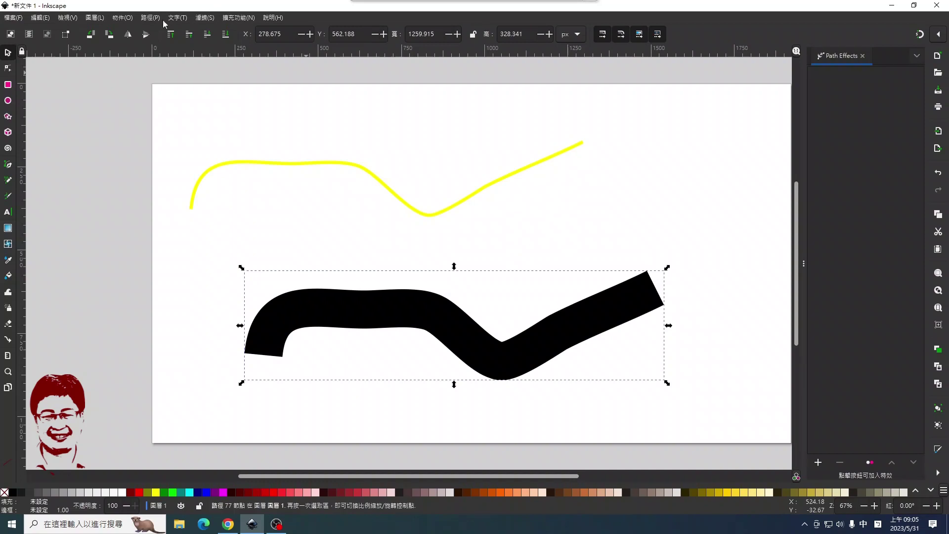
- Move the yellow curve up-left, check the band's nodes, then drag the band to the page top
click(122, 18)
click(124, 20)
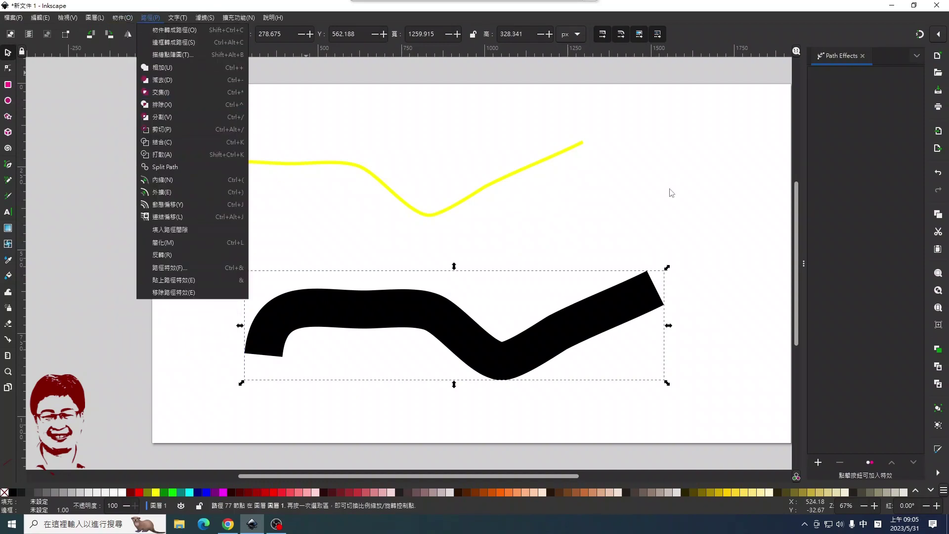
click(495, 200)
click(481, 195)
drag(479, 194, 463, 147)
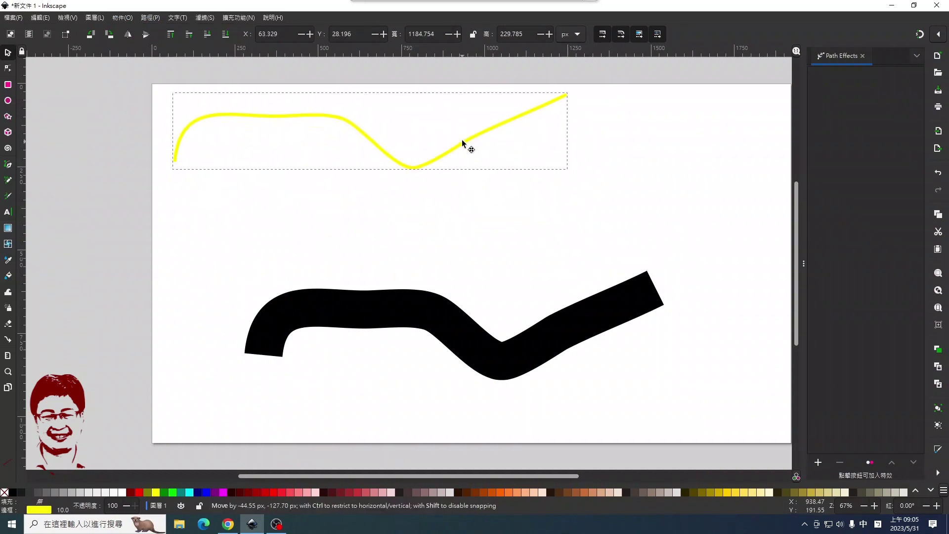
click(435, 313)
double_click(436, 312)
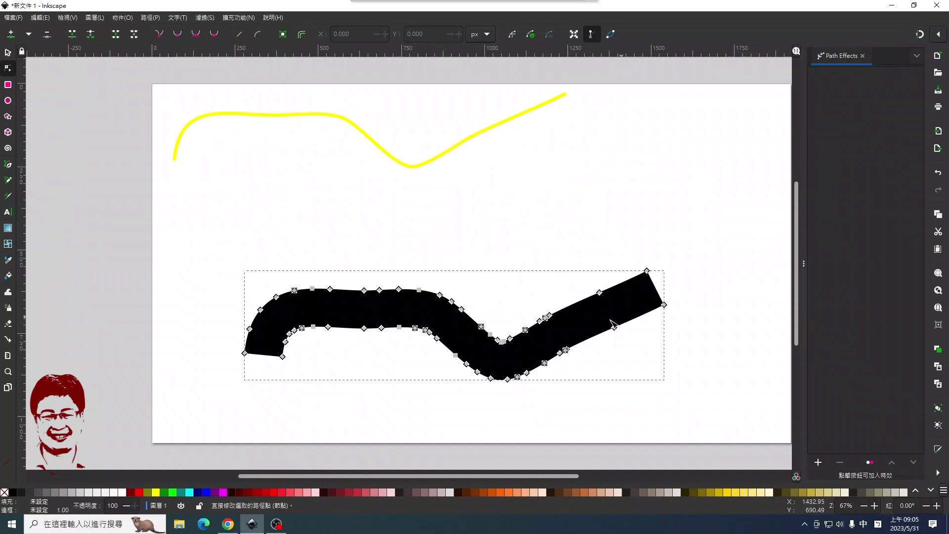
click(7, 52)
mouse_move(375, 312)
mouse_down()
mouse_move(398, 291)
mouse_move(481, 93)
mouse_move(465, 84)
mouse_up()
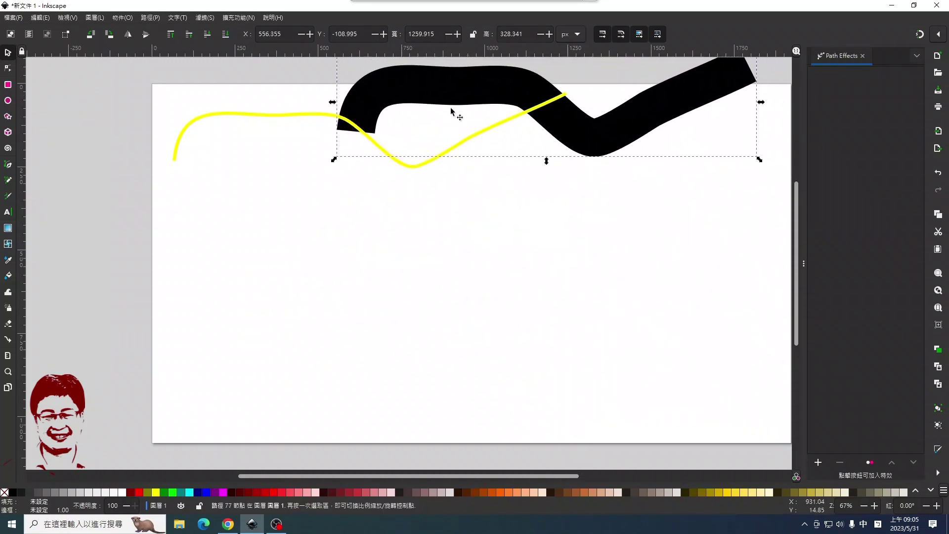
- Draw a spiral on the left of the page and scale it up
click(8, 148)
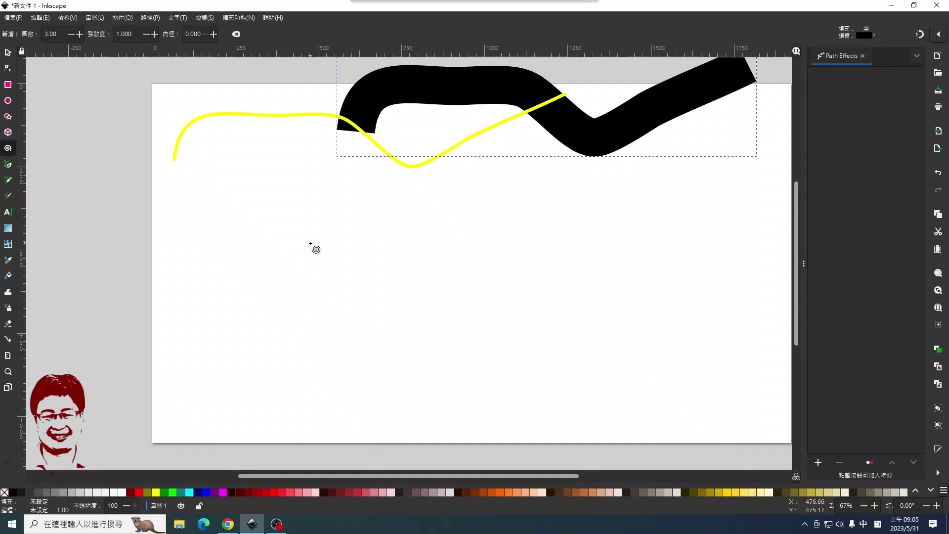
mouse_move(307, 253)
mouse_down()
mouse_move(405, 342)
mouse_move(364, 309)
mouse_up()
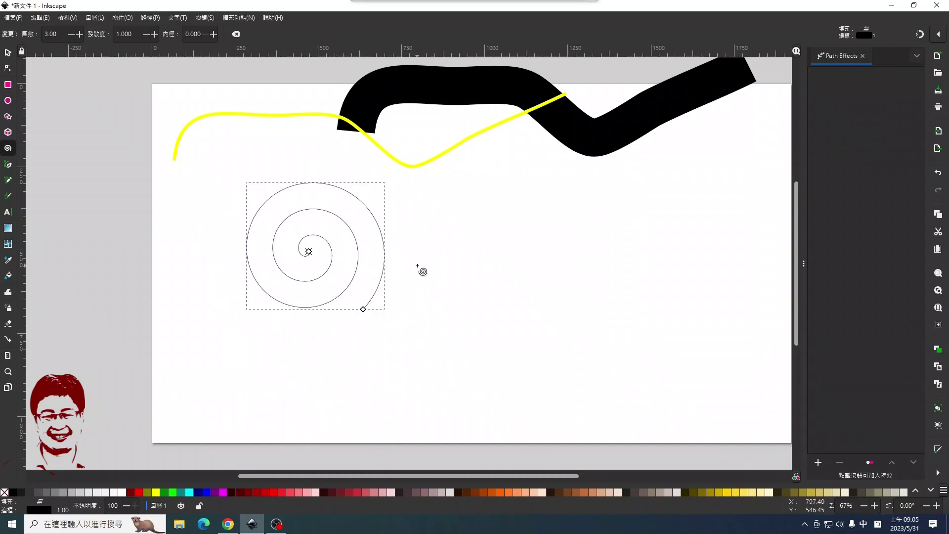
click(8, 52)
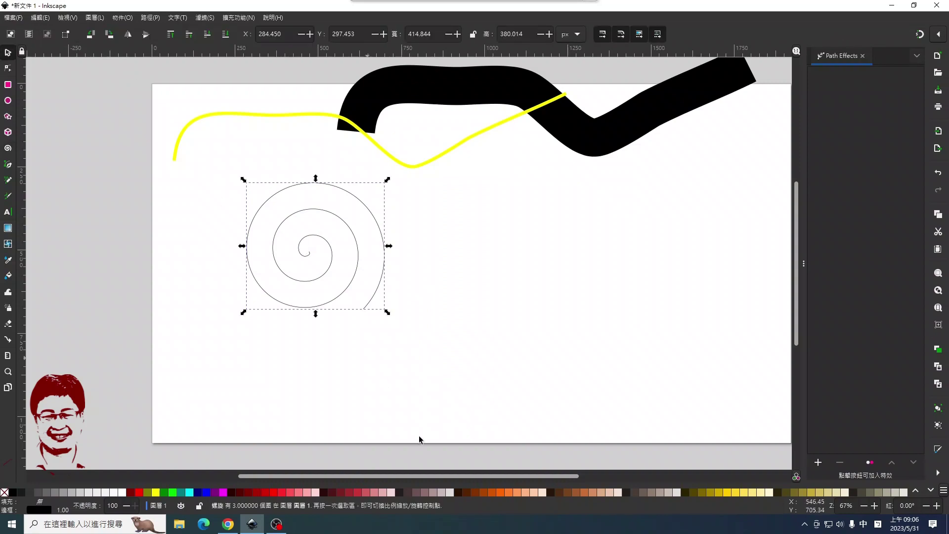
mouse_move(387, 310)
mouse_down()
mouse_move(467, 398)
mouse_move(493, 391)
mouse_up()
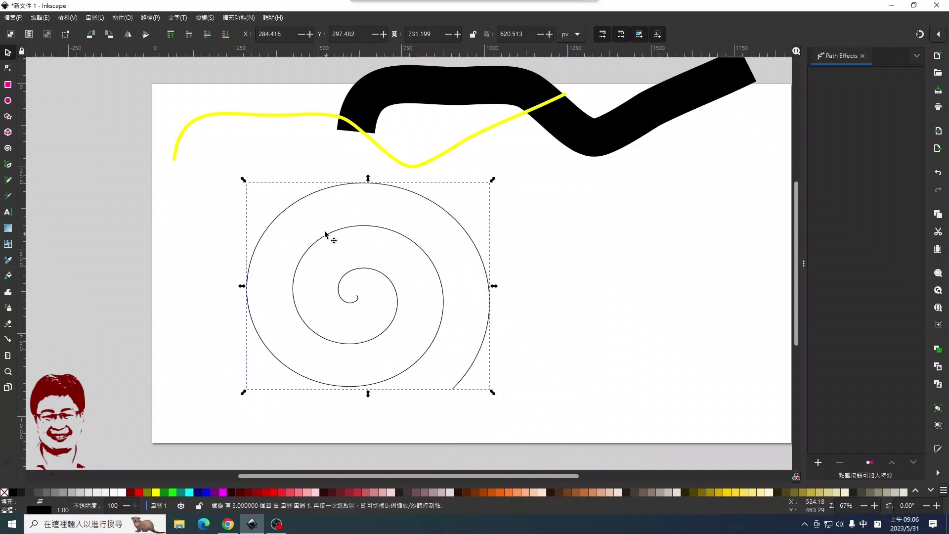
click(8, 147)
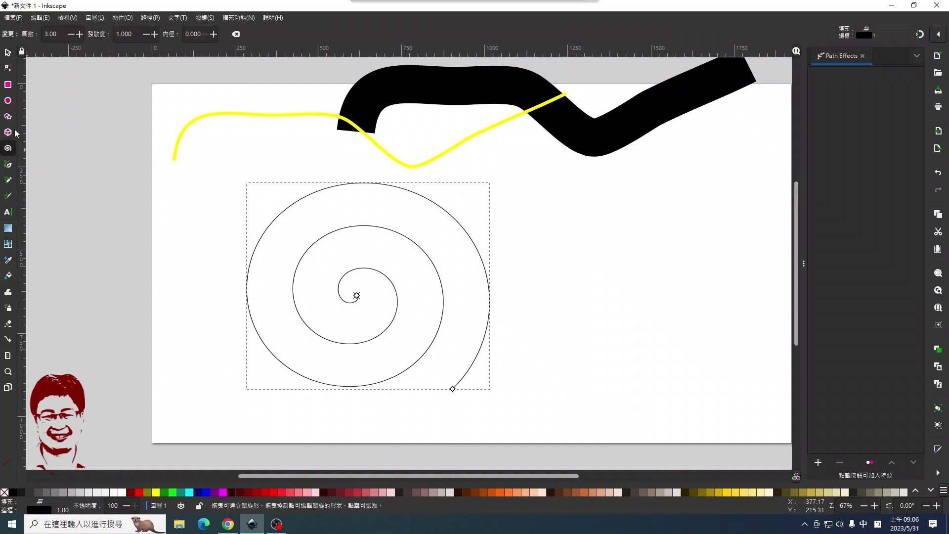
click(8, 70)
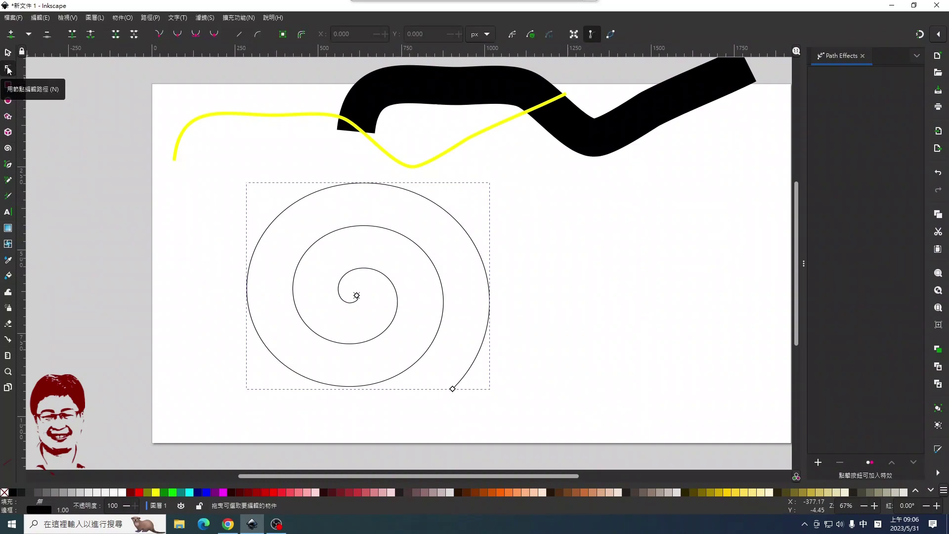
click(8, 148)
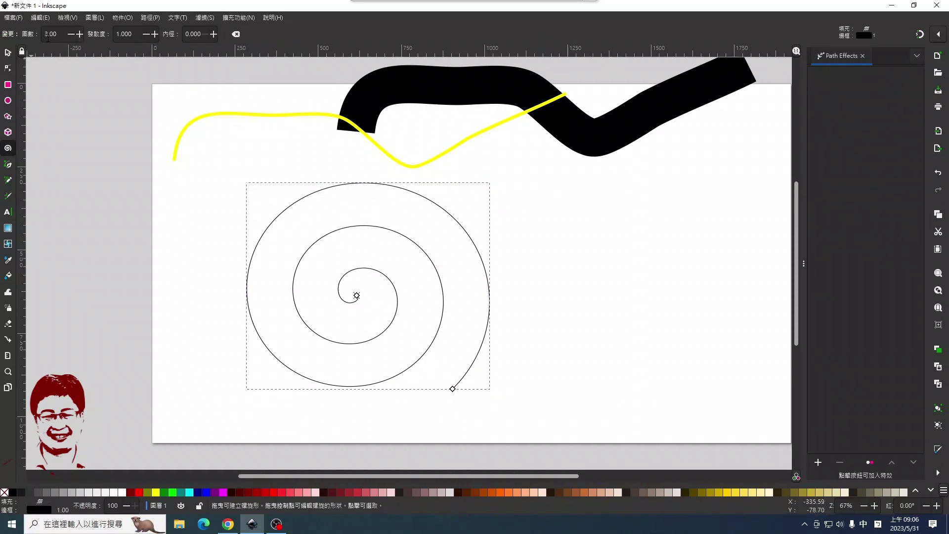
- Set the spiral to 2.30 turns and 1.130 divergence, and trim its inner end outward
click(70, 34)
click(71, 34)
click(70, 34)
click(70, 34)
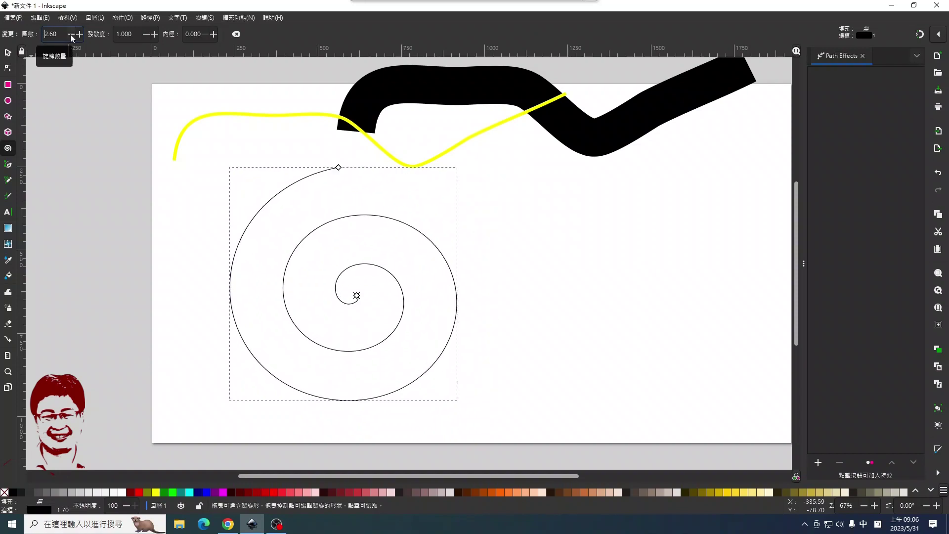
click(70, 34)
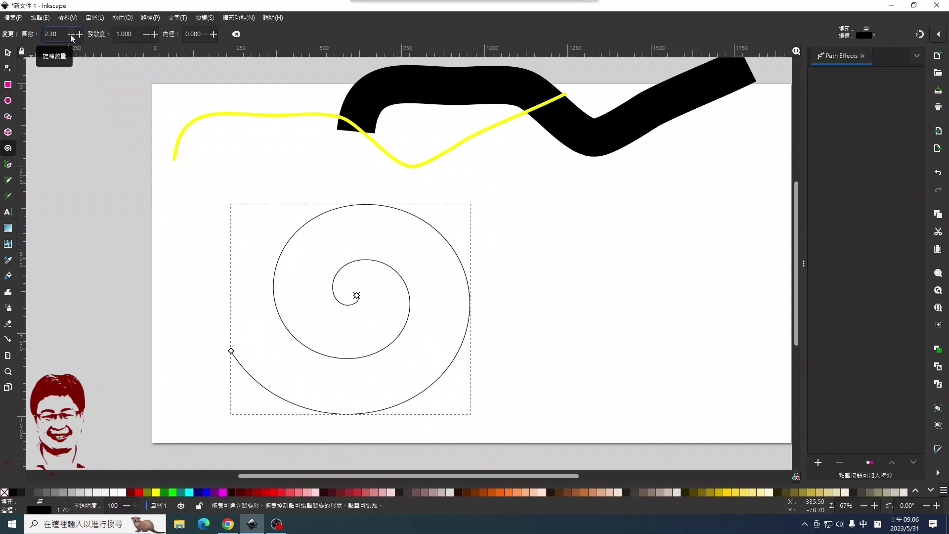
click(146, 35)
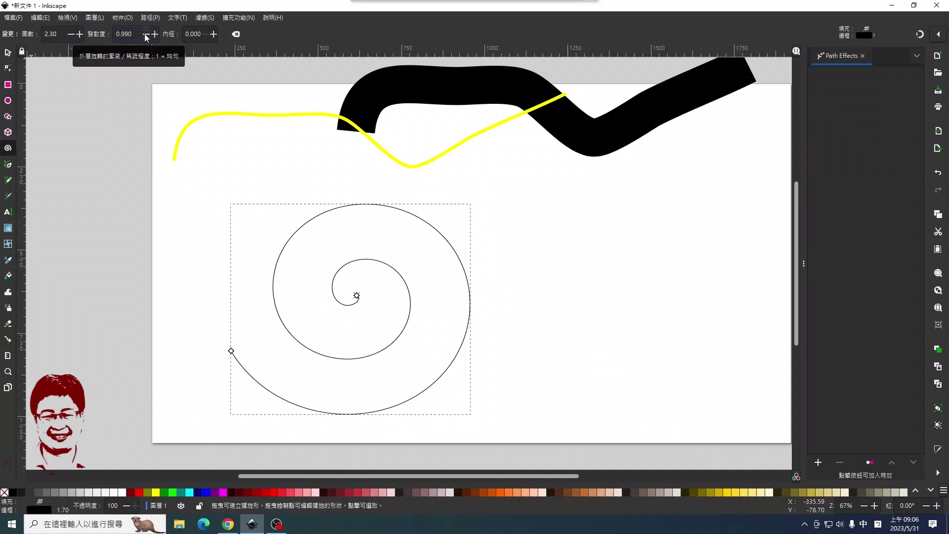
click(155, 34)
click(155, 34)
click(155, 34)
click(155, 34)
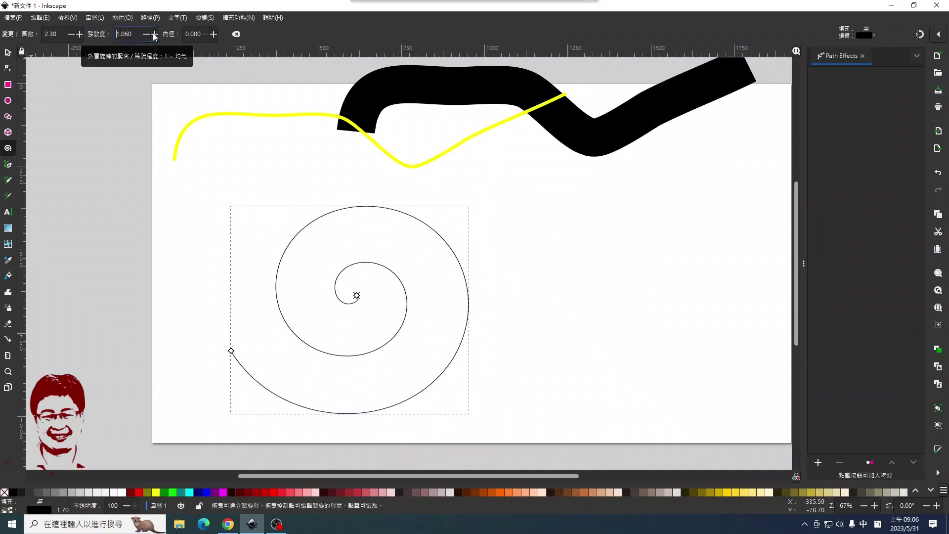
double_click(155, 34)
click(155, 34)
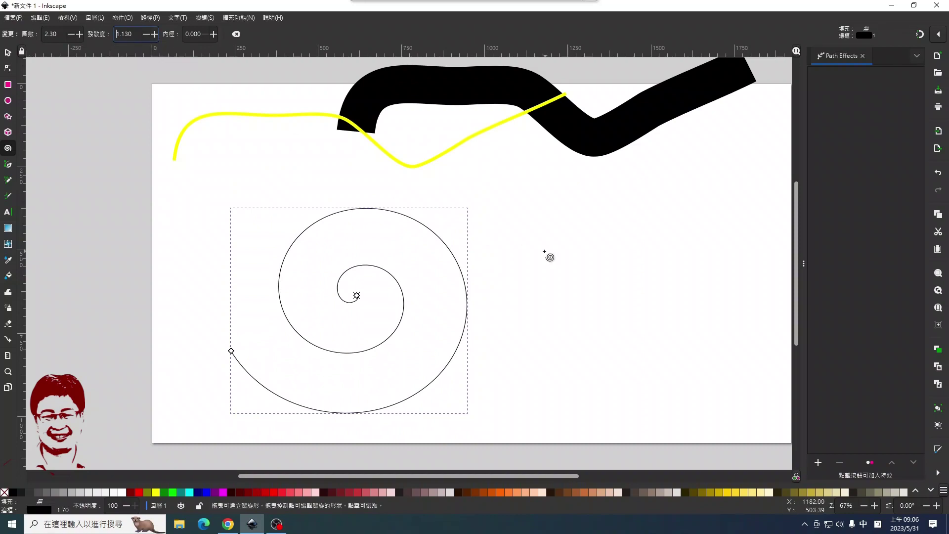
mouse_move(356, 296)
mouse_down()
mouse_move(345, 302)
mouse_move(403, 297)
mouse_up()
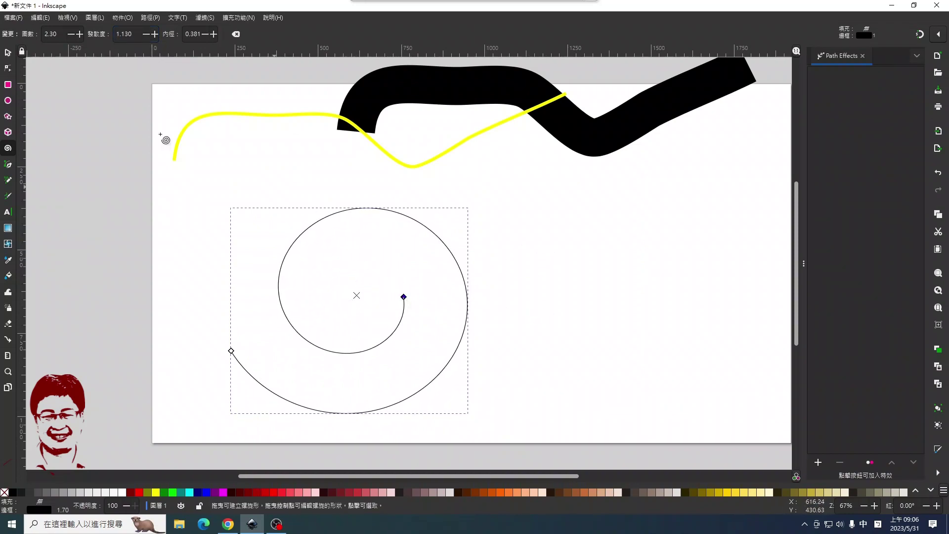
click(7, 53)
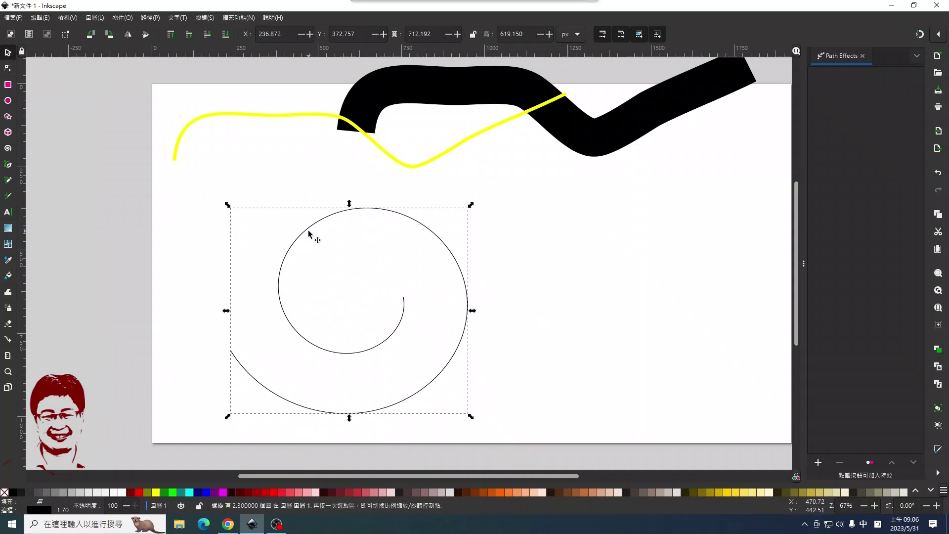
- Move the spiral up-left over the yellow curve and give it a 6 px teal stroke
mouse_move(308, 232)
mouse_down()
mouse_move(205, 111)
mouse_move(209, 92)
mouse_up()
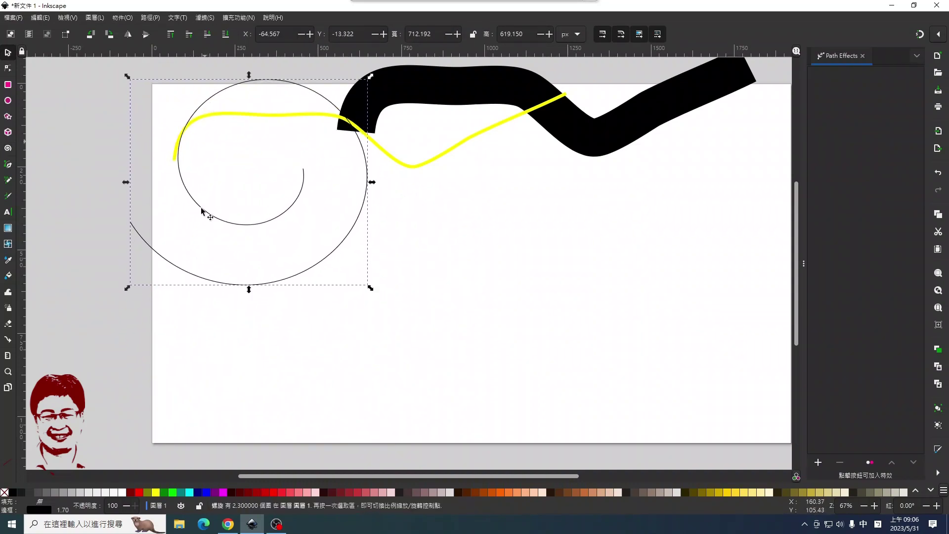
shift+click(181, 494)
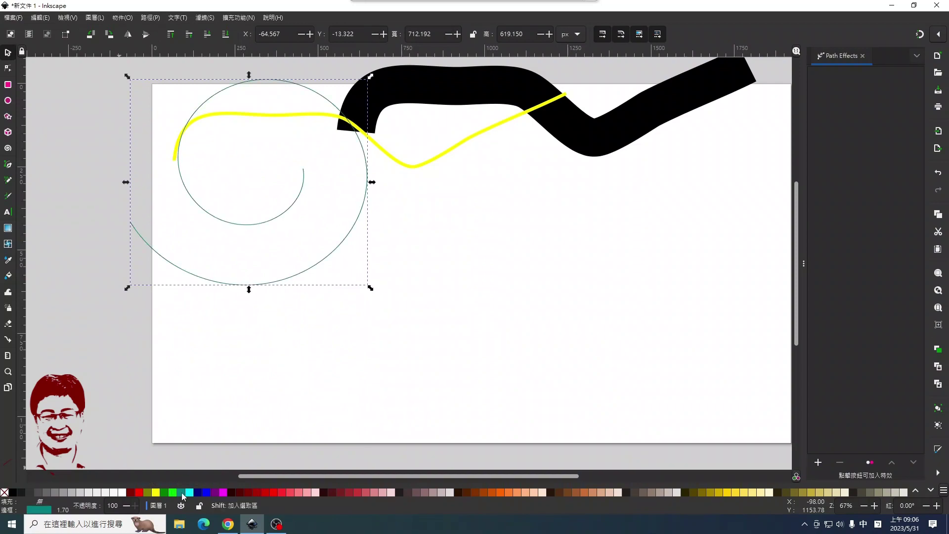
right_click(62, 510)
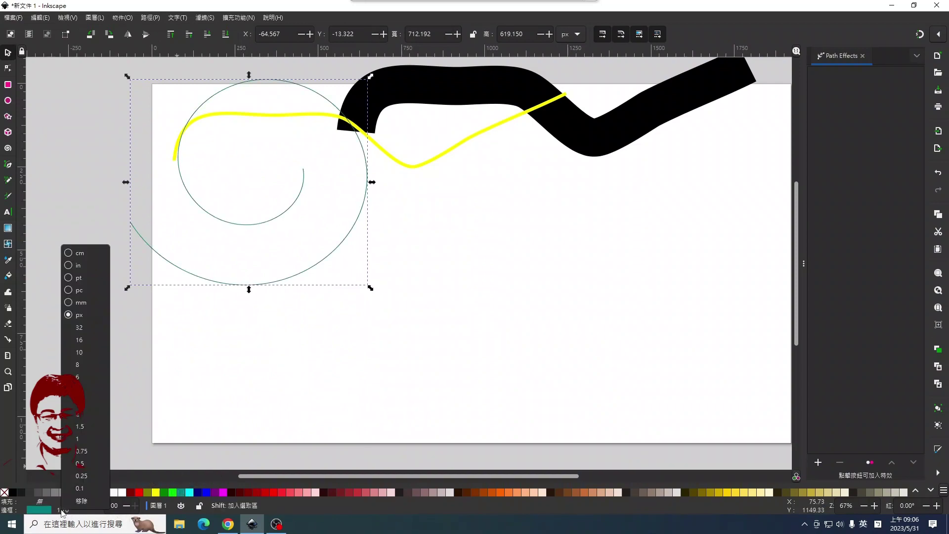
click(94, 376)
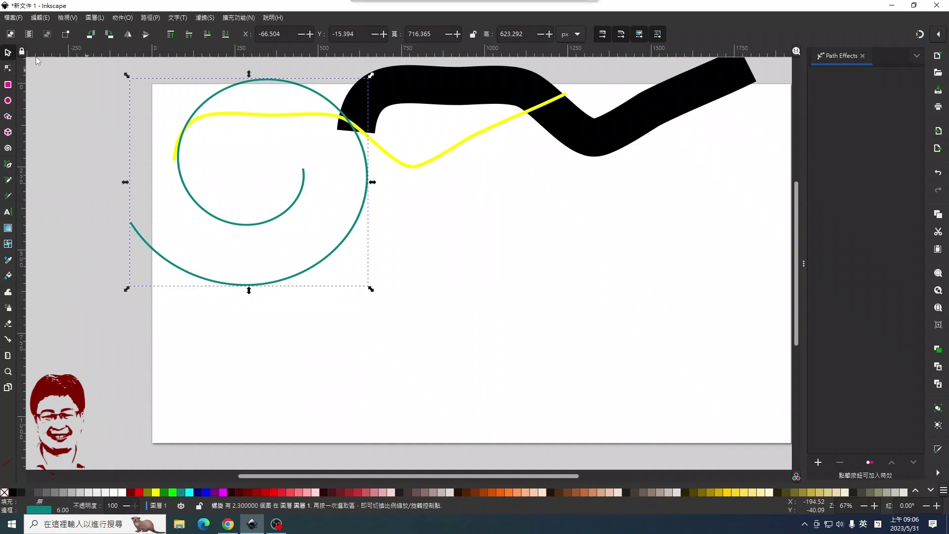
- Drag out a long thin yellow-filled rectangle across the page below the spiral
click(8, 85)
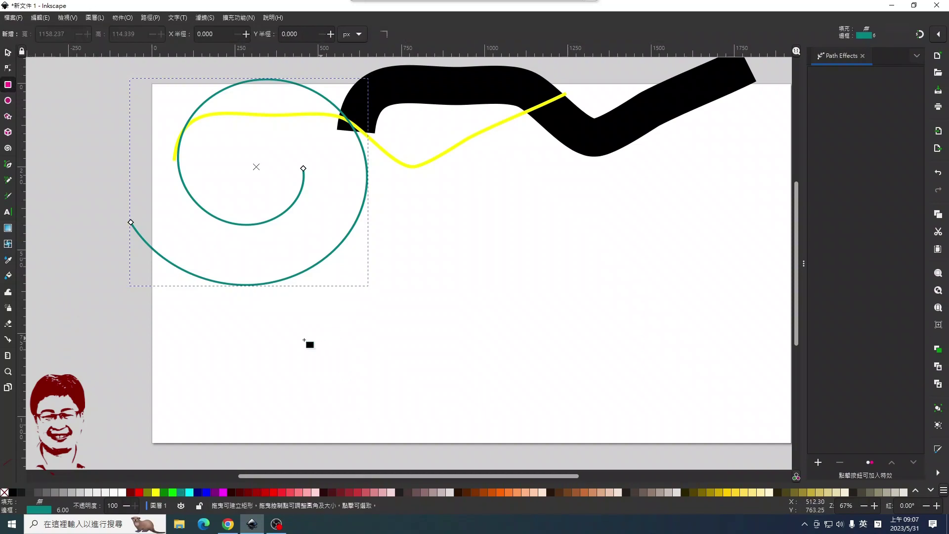
drag(256, 328, 769, 360)
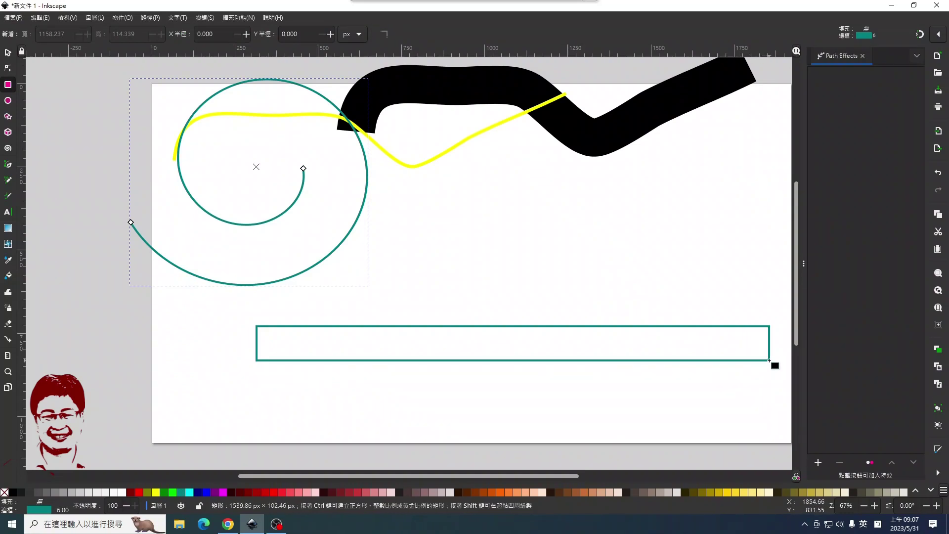
click(737, 493)
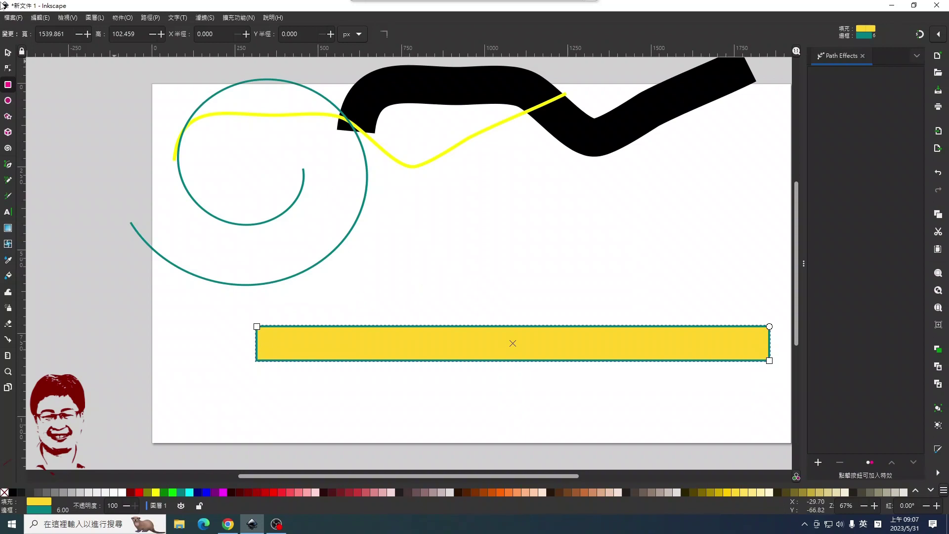
click(8, 53)
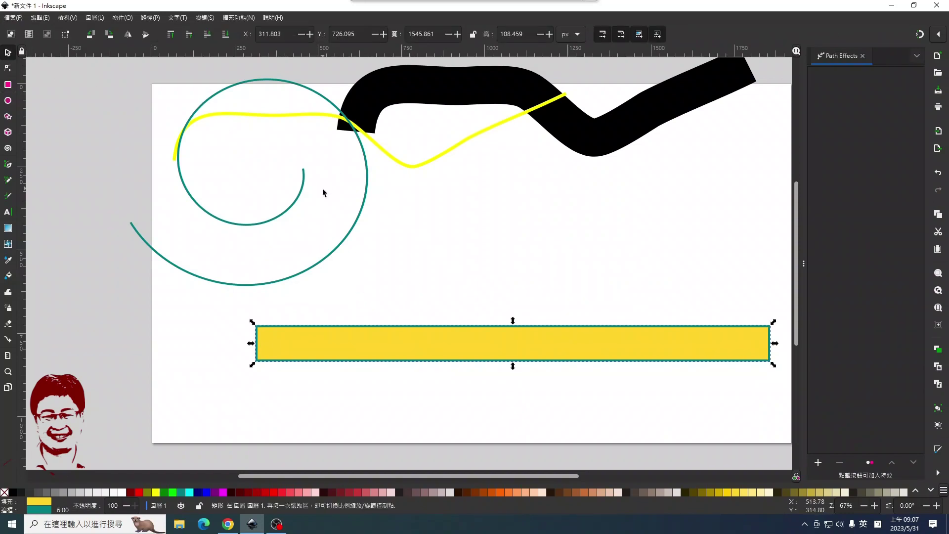
- Shift the teal spiral lower and the yellow rectangle toward the bottom right
drag(358, 220, 363, 241)
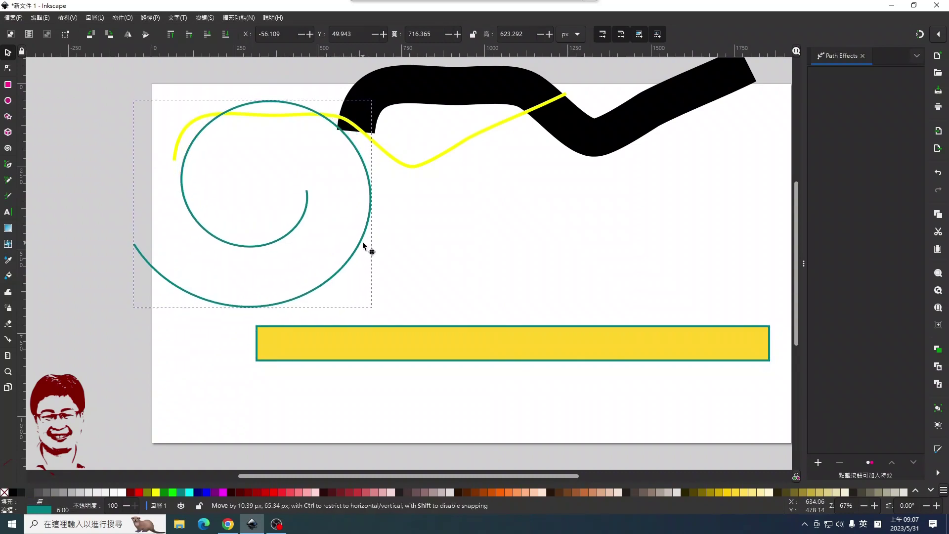
drag(506, 342, 526, 405)
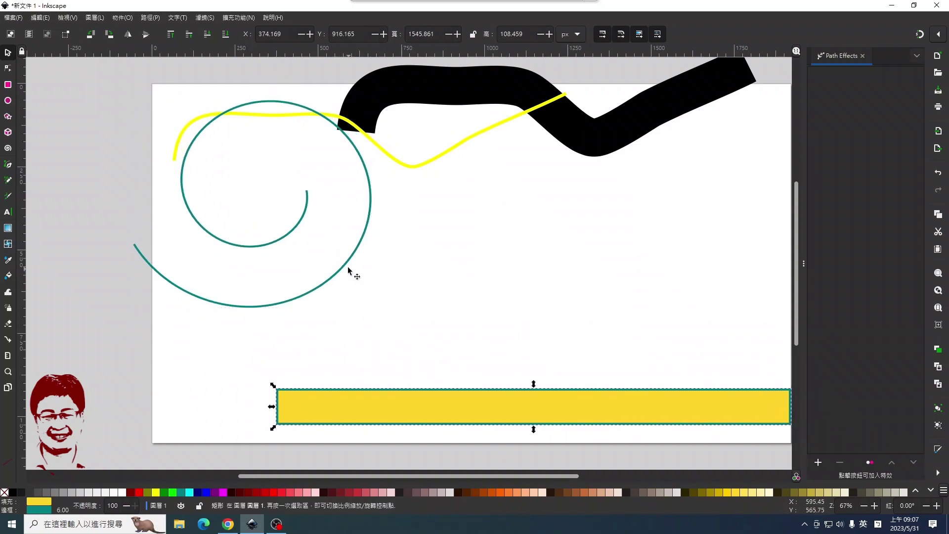
drag(349, 273, 382, 330)
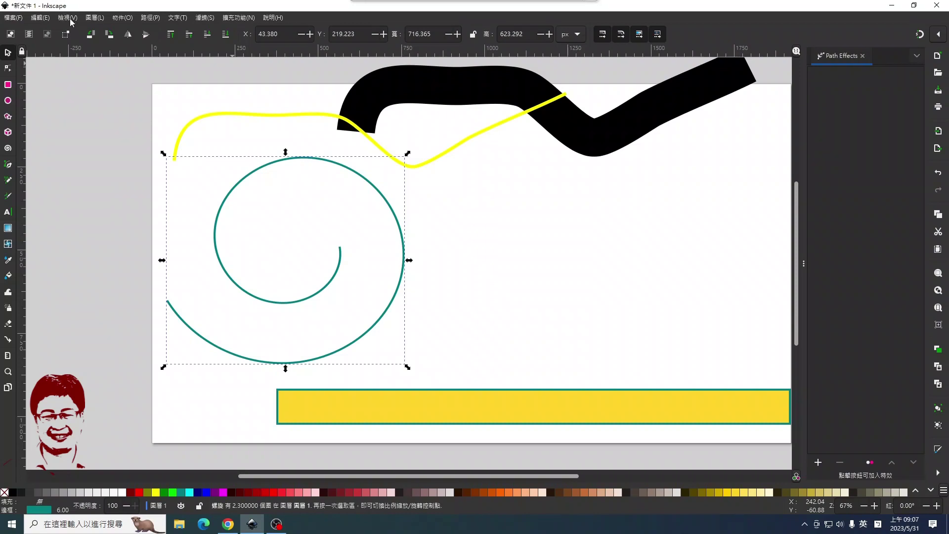
- Copy the spiral to the clipboard with Edit > Copy, then deselect it
click(43, 19)
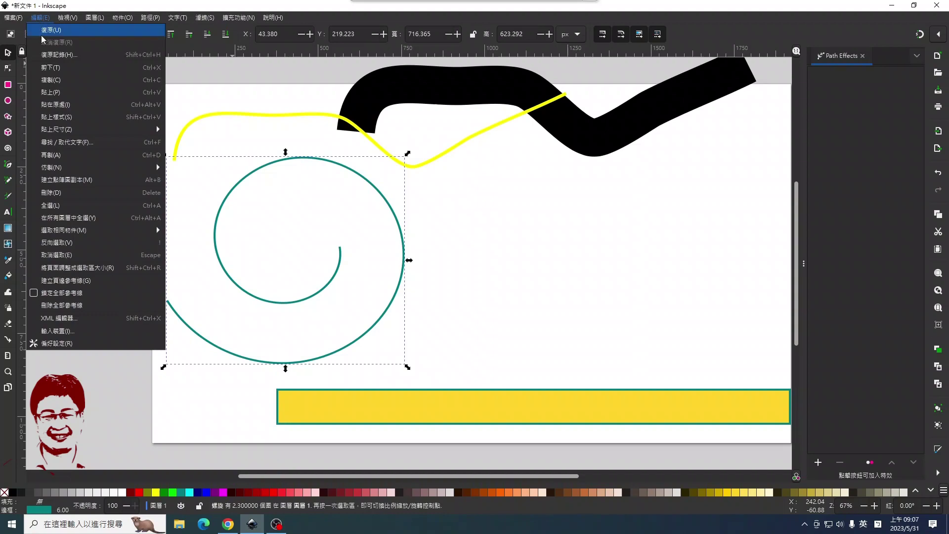
click(52, 80)
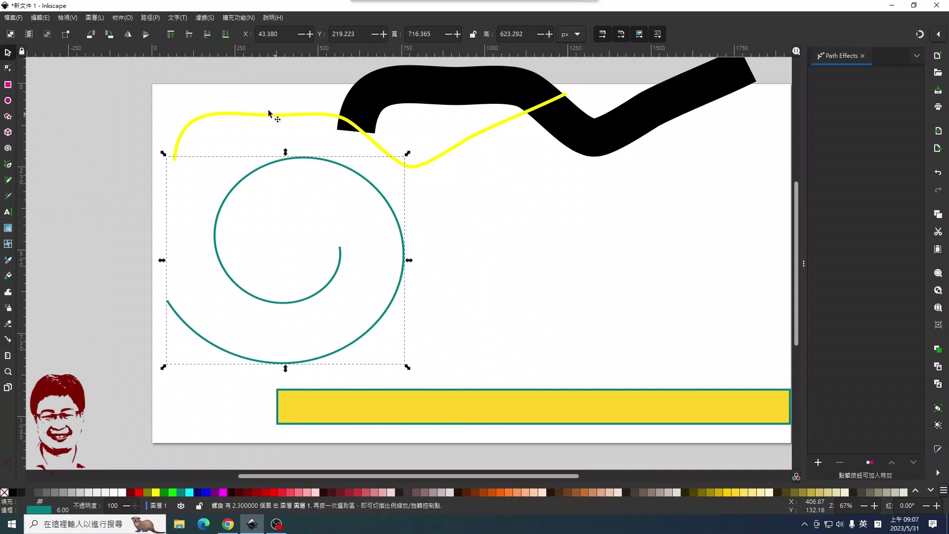
click(472, 263)
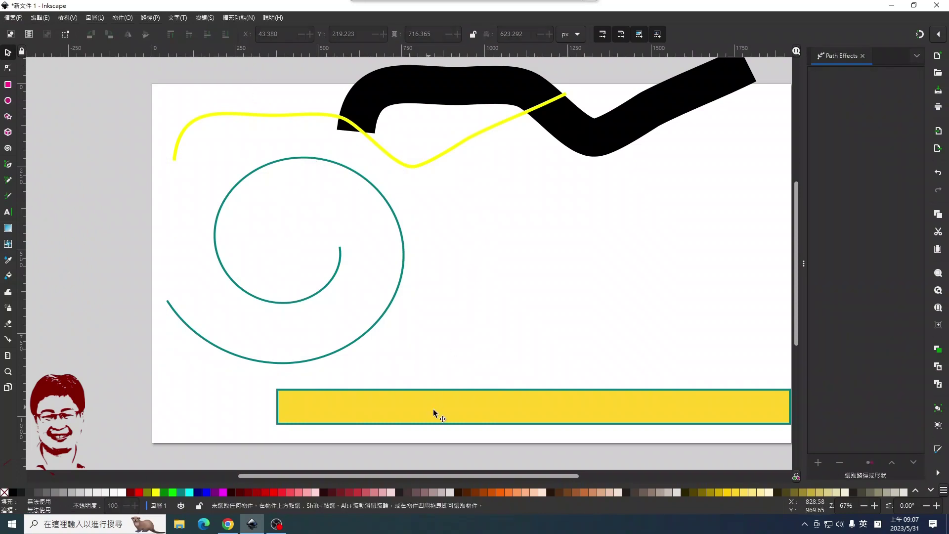
- Move the yellow rectangle left and add a Bend path effect linked to the clipboard spiral
drag(437, 408, 342, 398)
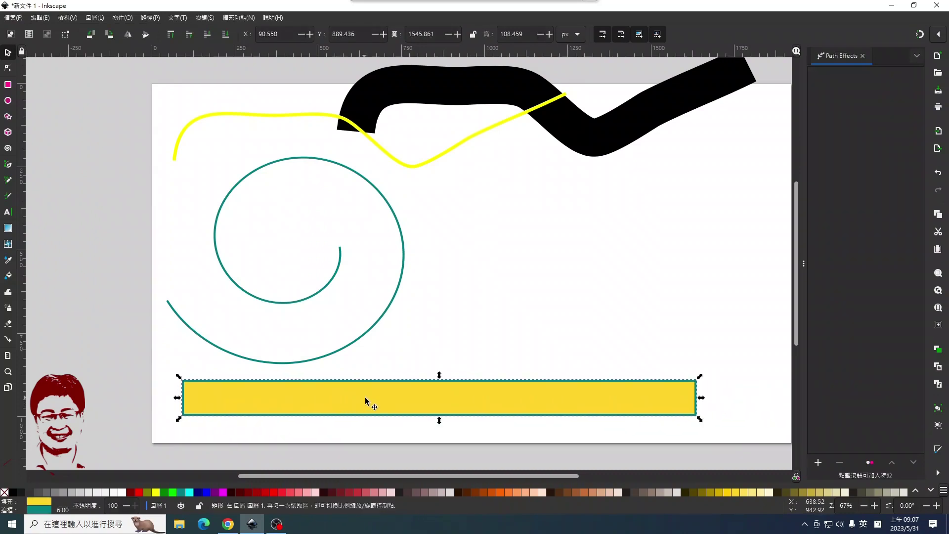
click(518, 397)
click(818, 463)
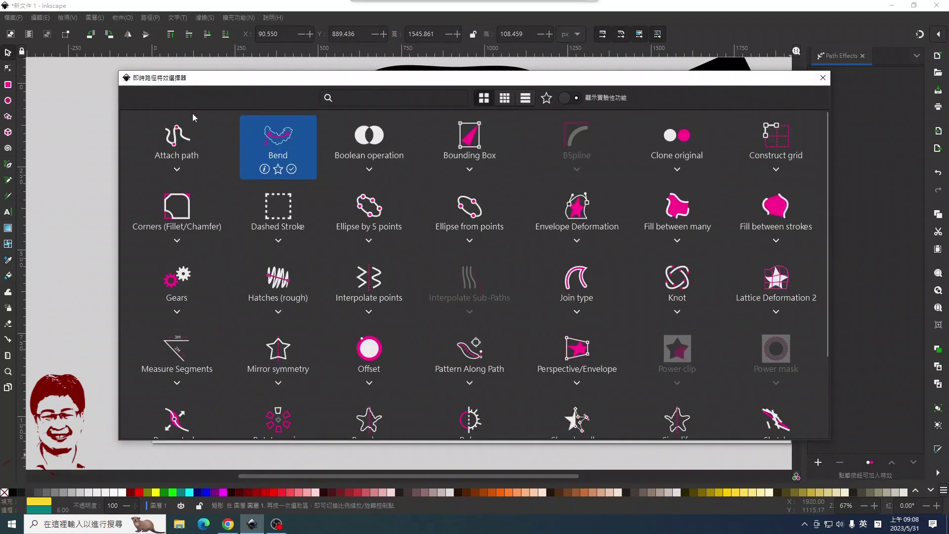
click(276, 140)
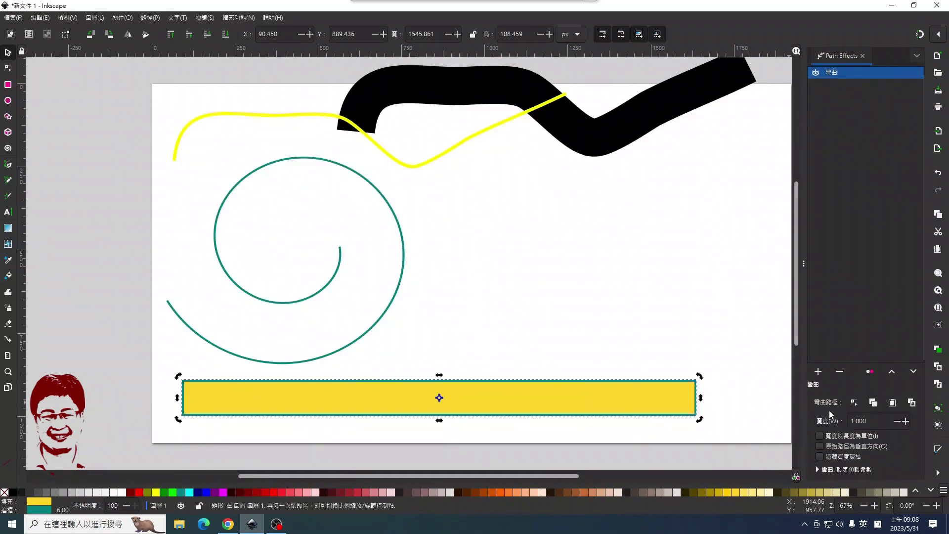
click(911, 403)
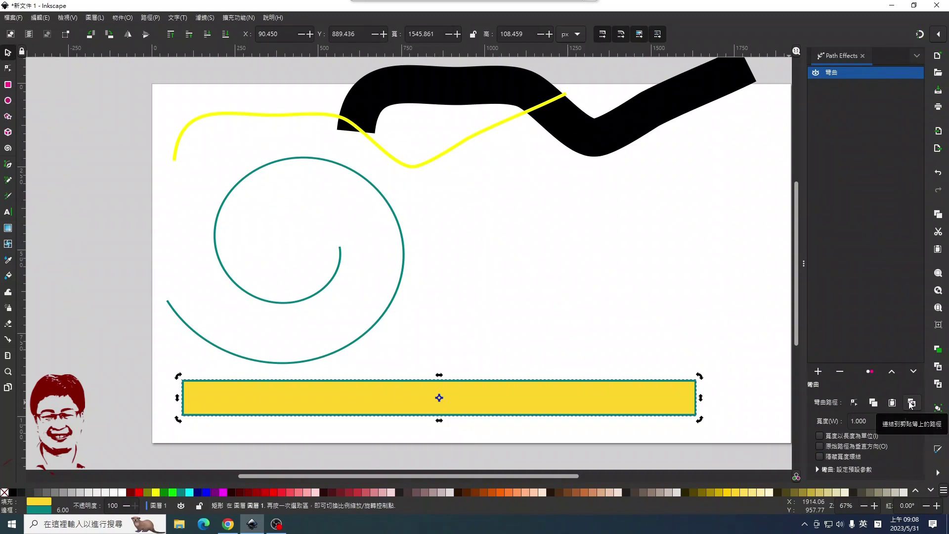
click(912, 404)
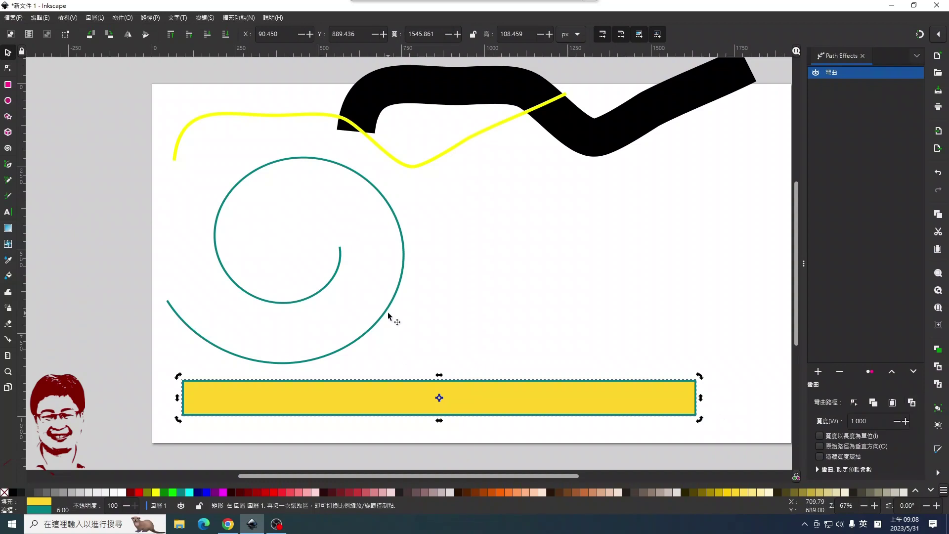
- Bend the bar along the copied spiral, apply Object to Path, and place it right of the teal spiral
click(911, 403)
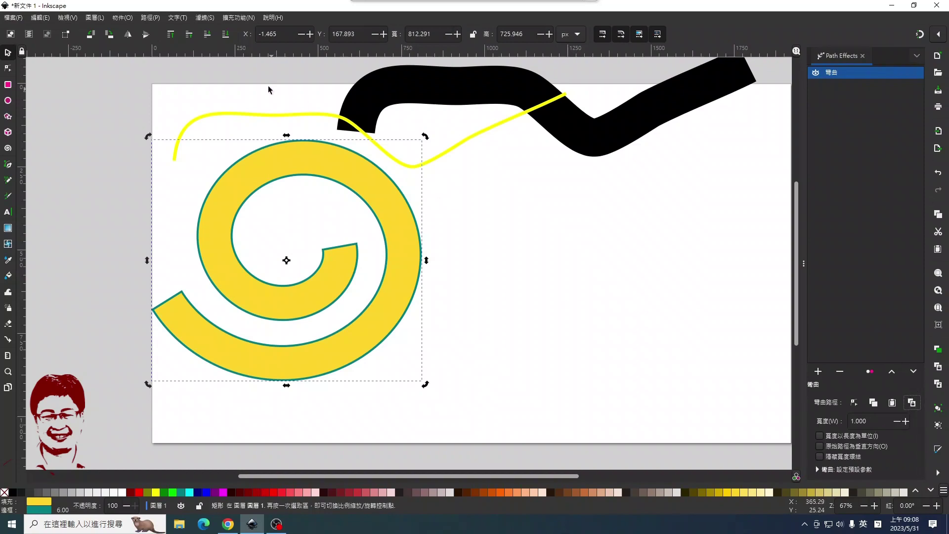
click(149, 18)
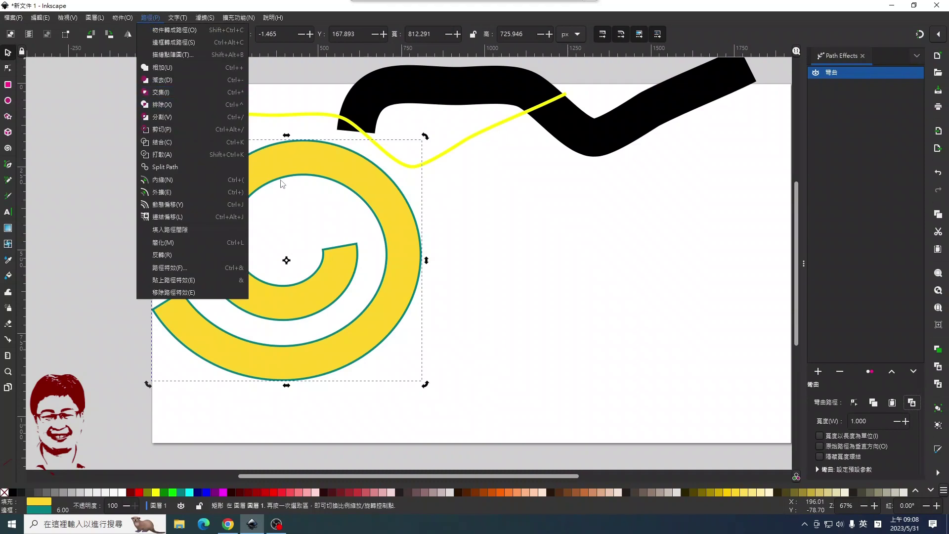
click(194, 33)
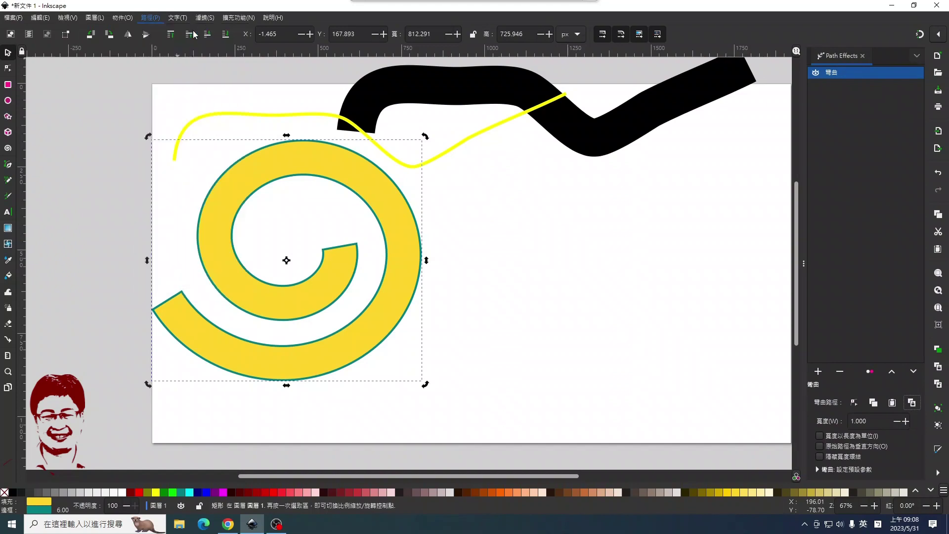
mouse_move(421, 232)
mouse_down()
mouse_move(492, 252)
mouse_move(726, 249)
mouse_up()
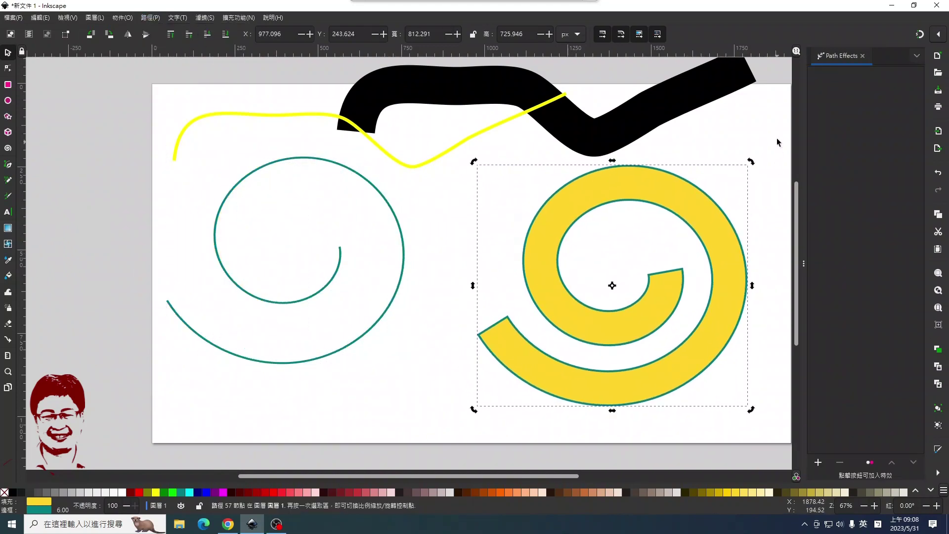
click(754, 132)
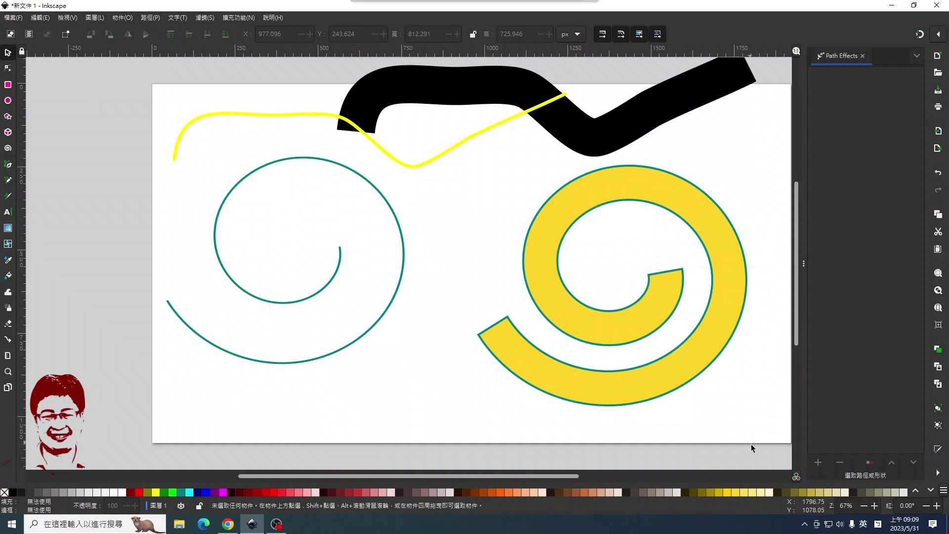
click(717, 346)
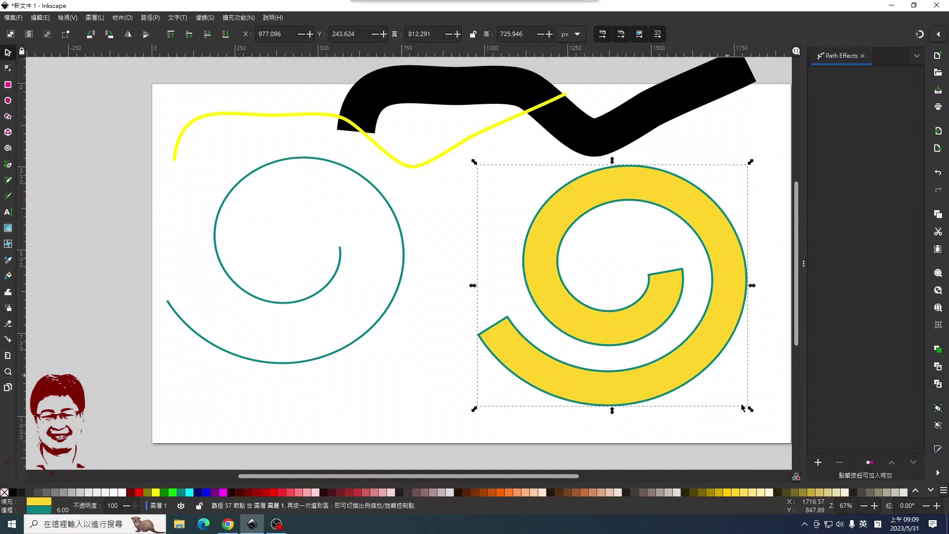
click(818, 462)
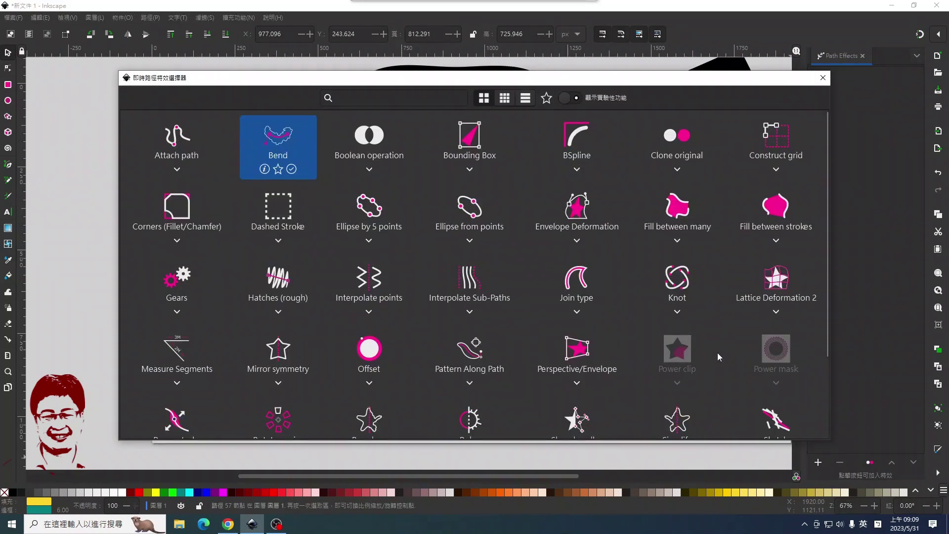
scroll(707, 358, down, 3)
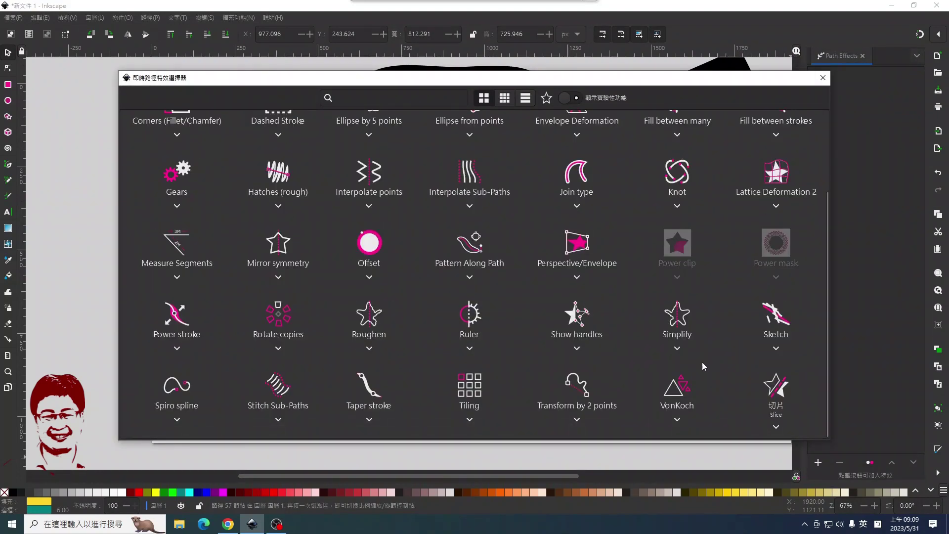
scroll(698, 364, up, 3)
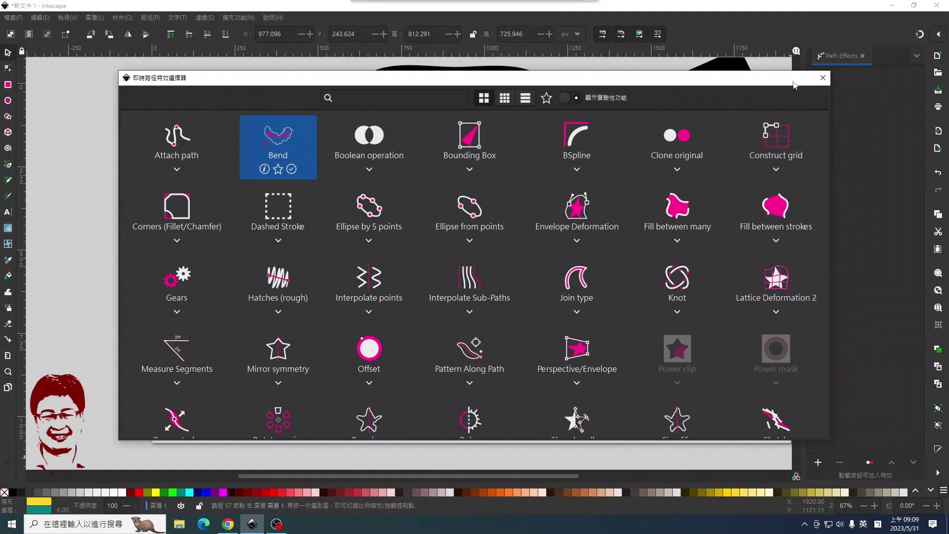
click(822, 77)
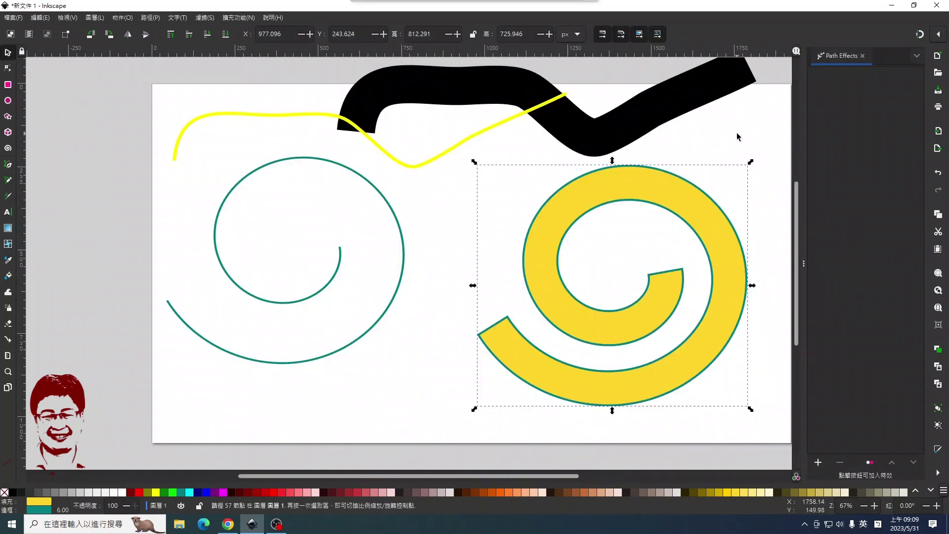
click(737, 134)
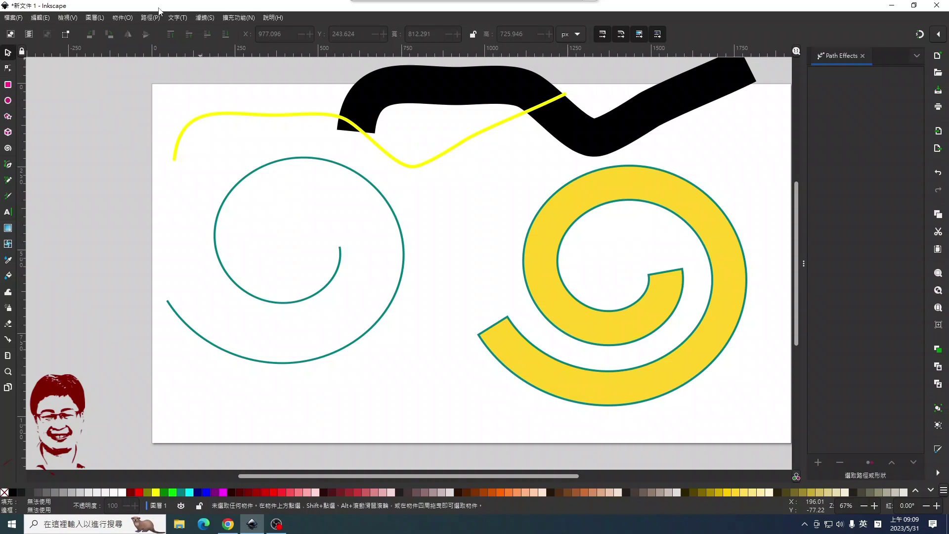
- Give the thick spiral band a brown palette fill and a red stroke
drag(539, 279, 535, 273)
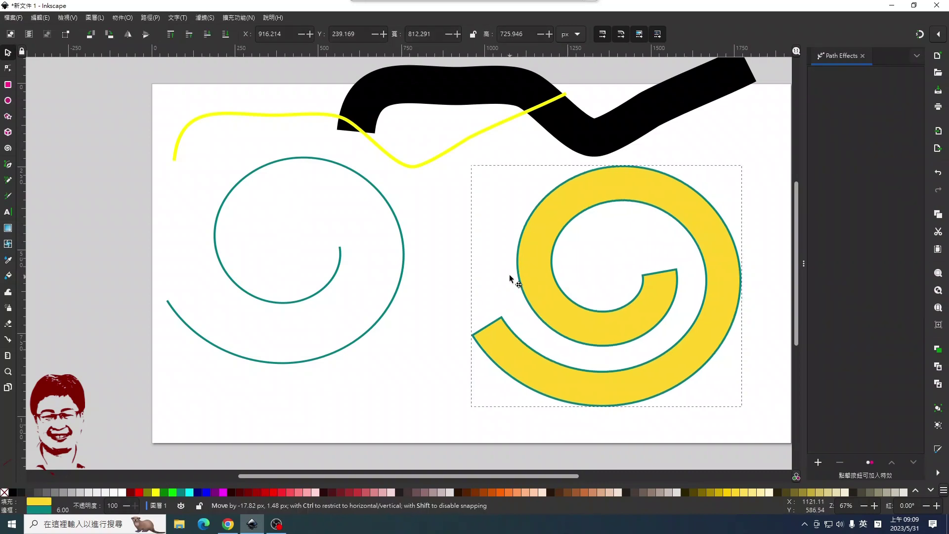
click(584, 491)
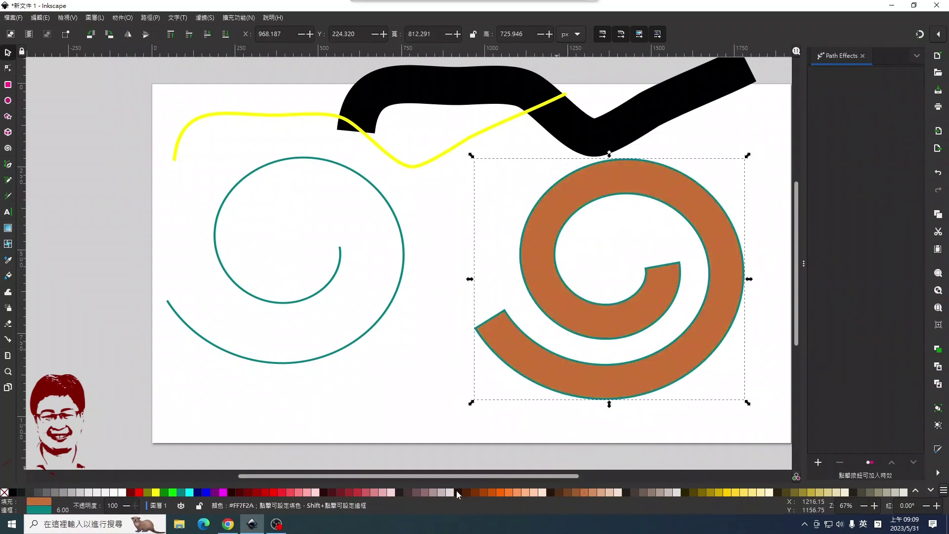
shift+click(272, 493)
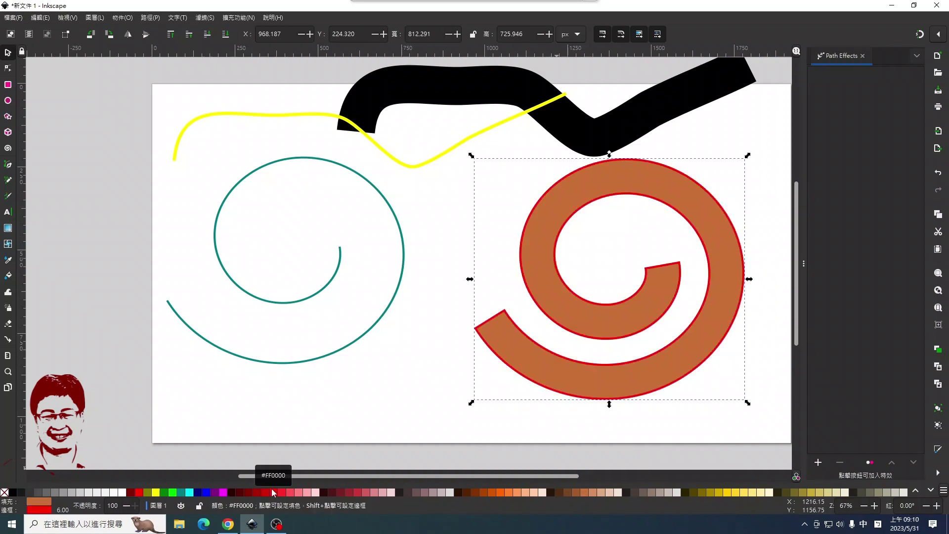